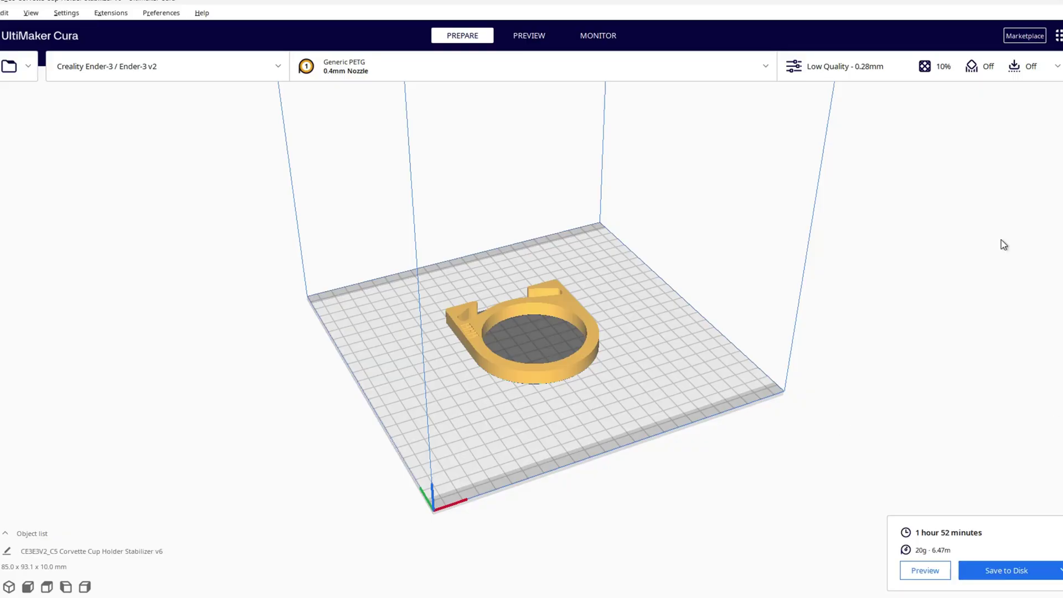
Switch the print profile to Standard Quality - 0.2 mm, discarding the customized settings, and expand the infill settings
left_click(901, 77)
left_click(935, 127)
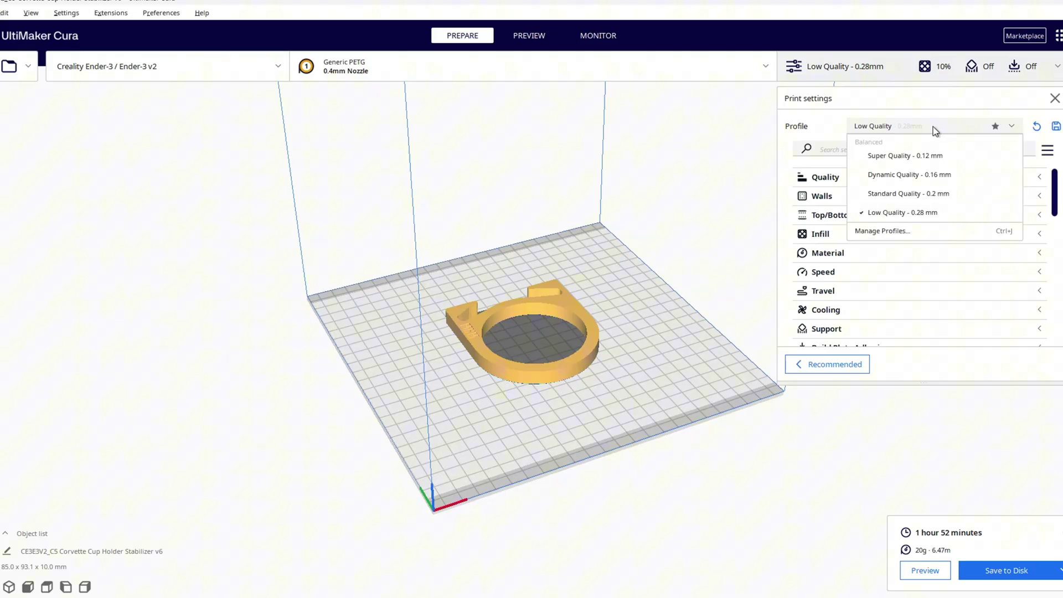
left_click(894, 194)
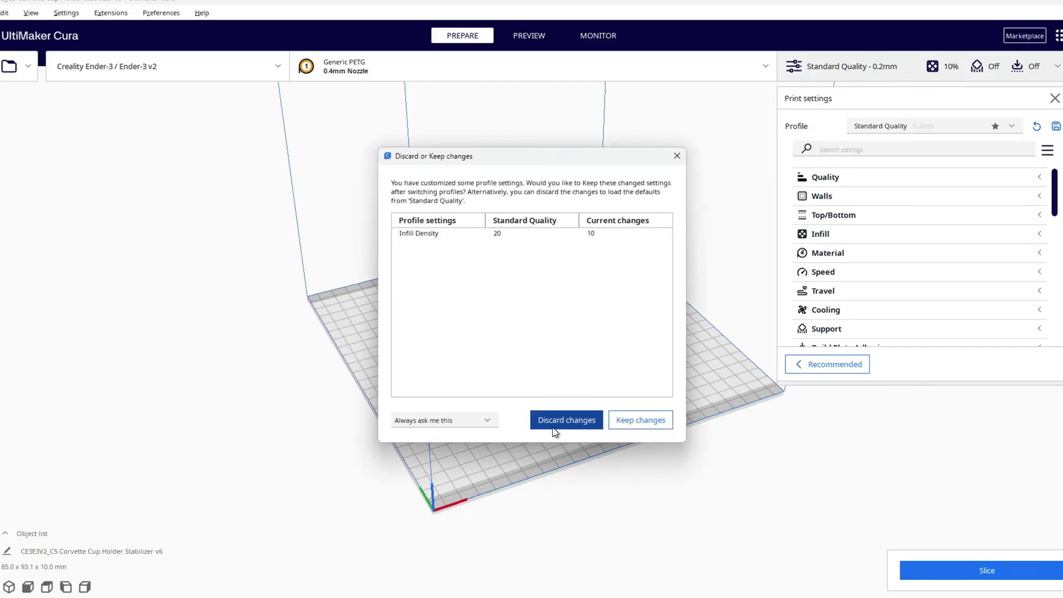
left_click(564, 428)
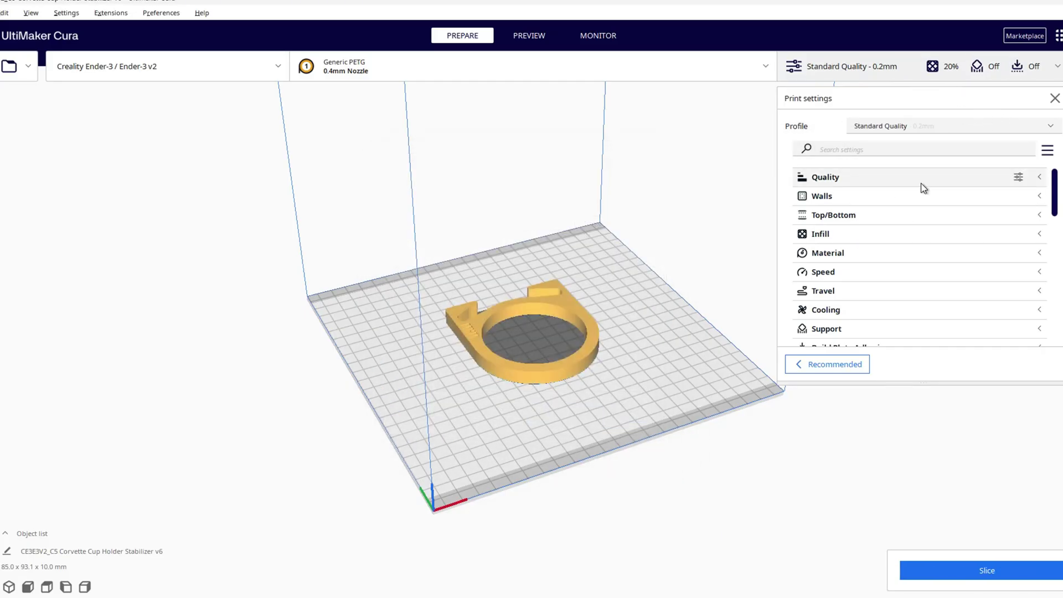
left_click(847, 233)
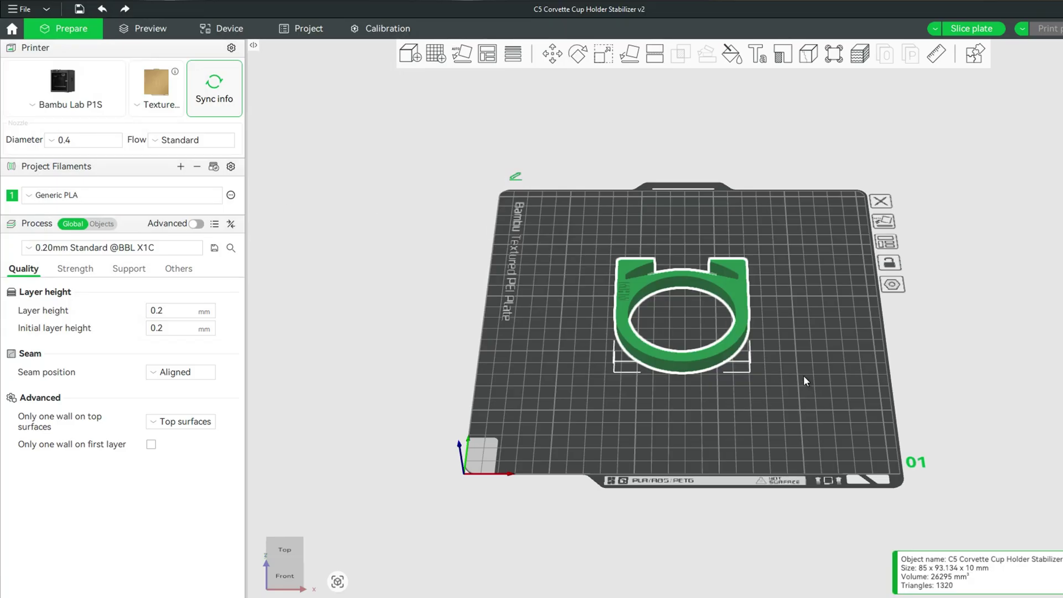
In Bambu Studio, inspect the cup holder stabilizer, check the nozzle diameter options and choose Generic PLA as the filament
left_click_drag(804, 380, 774, 347)
scroll(674, 284, "up", 5)
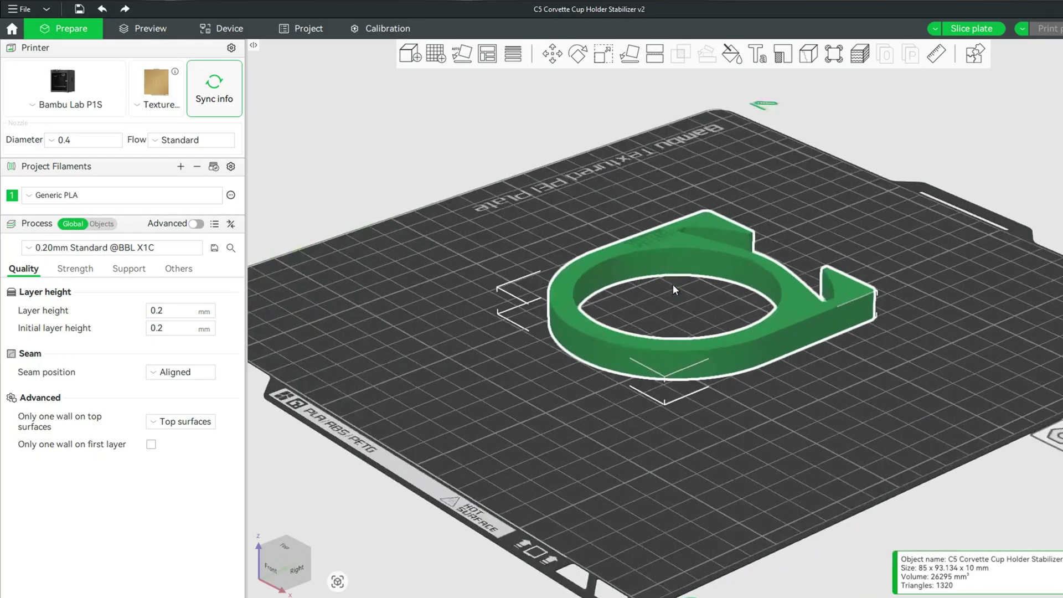
left_click(763, 299)
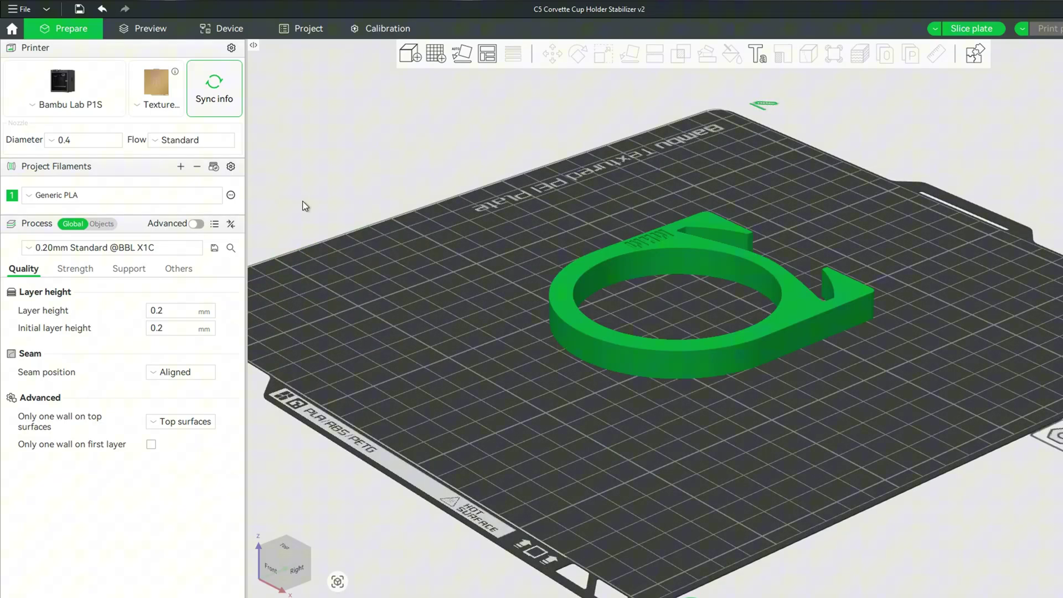
left_click(92, 140)
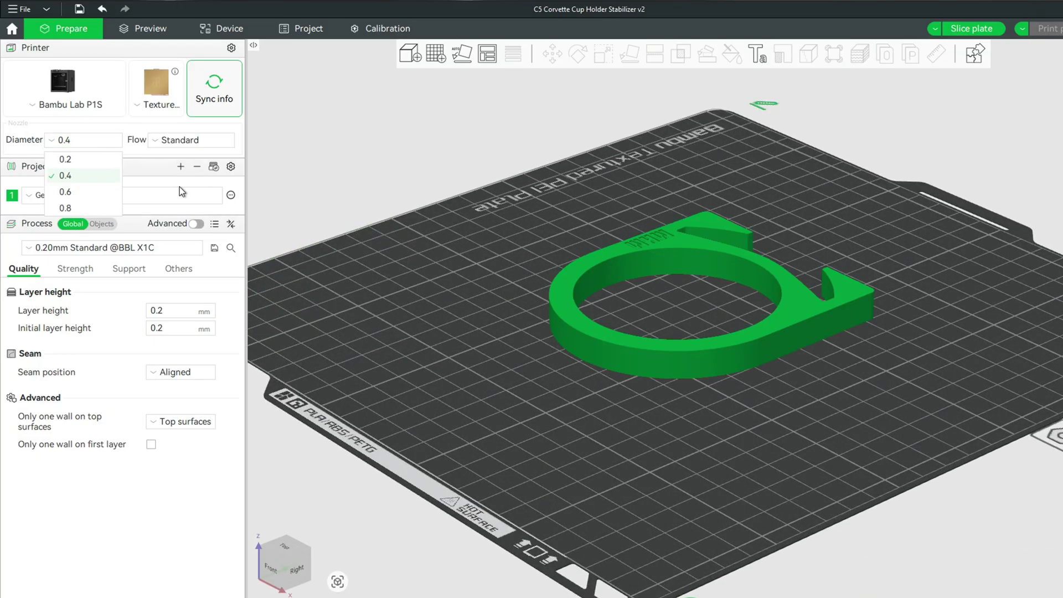
left_click(111, 195)
mouse_move(76, 248)
mouse_move(64, 267)
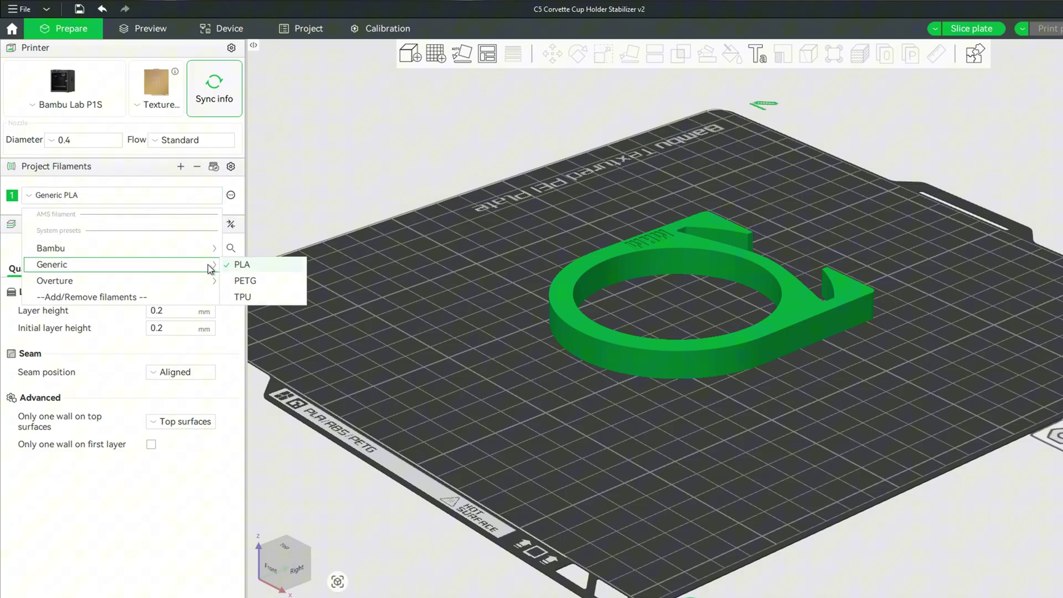
left_click(241, 265)
left_click(111, 250)
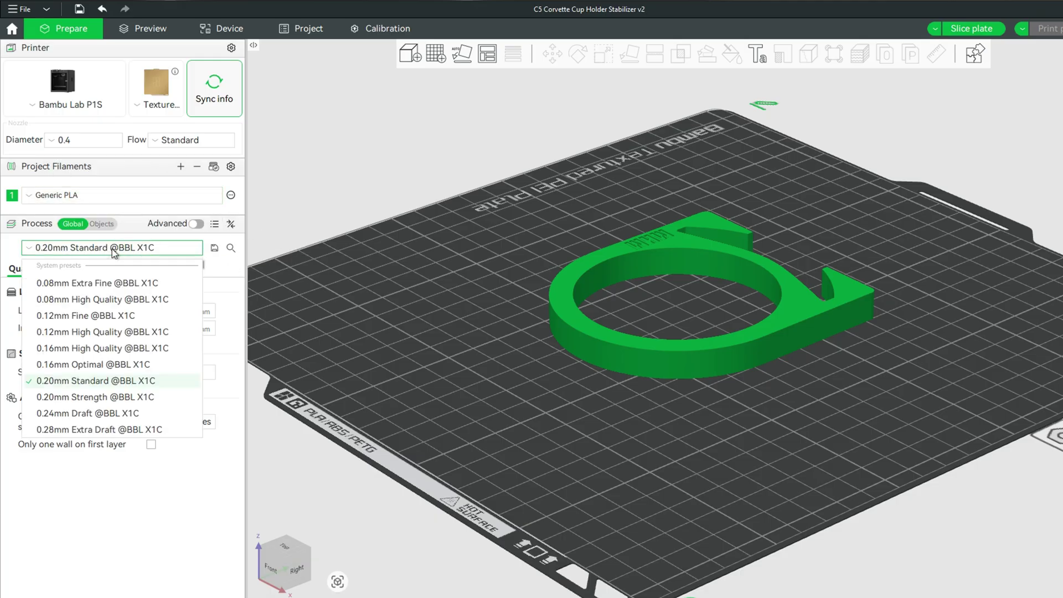
left_click(82, 350)
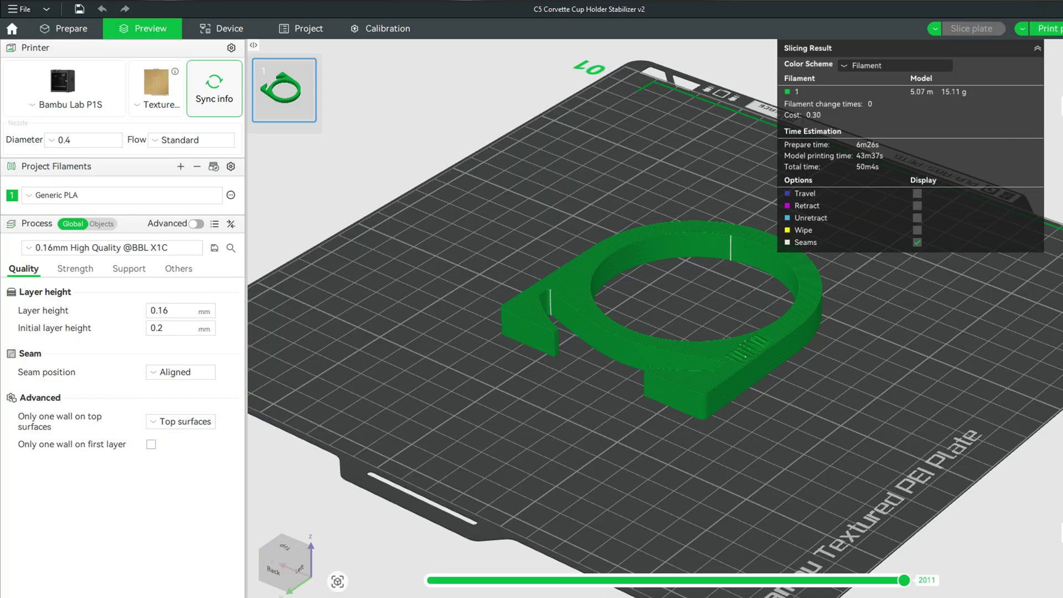
left_click(1037, 49)
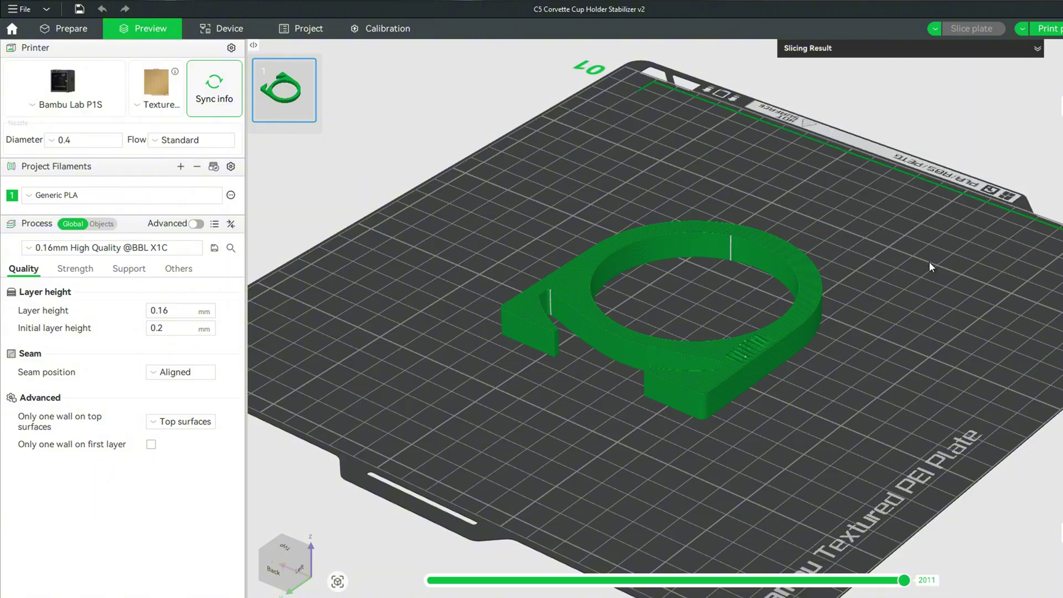
left_click_drag(929, 264, 844, 268)
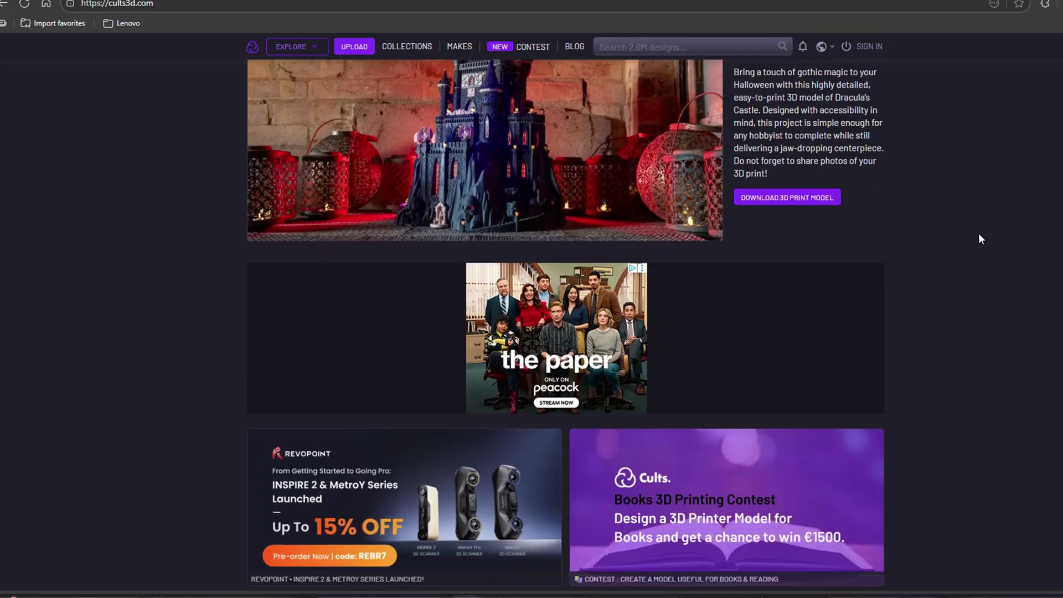
In the browser, look through the featured and best designs on the Cults3D home page
scroll(978, 234, "down", 4)
scroll(979, 234, "down", 6)
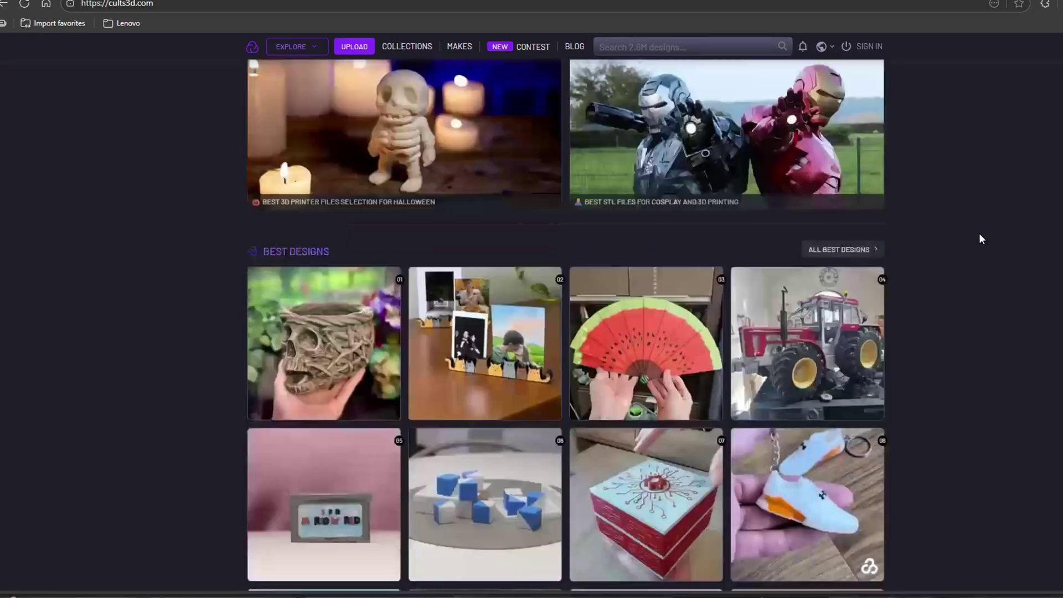
scroll(979, 235, "down", 3)
scroll(979, 239, "down", 4)
scroll(981, 239, "down", 3)
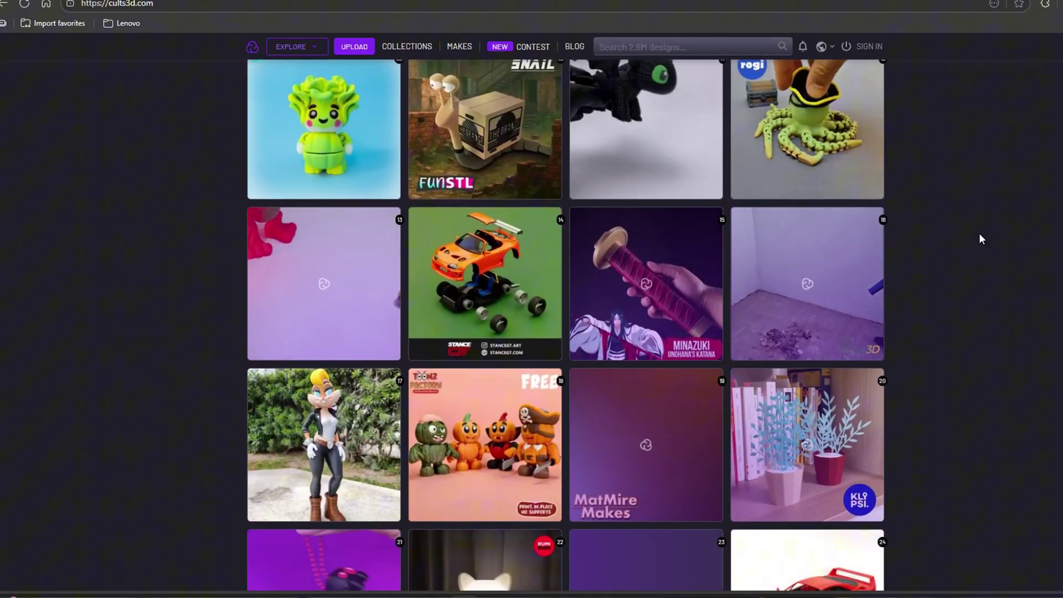
scroll(979, 234, "down", 2)
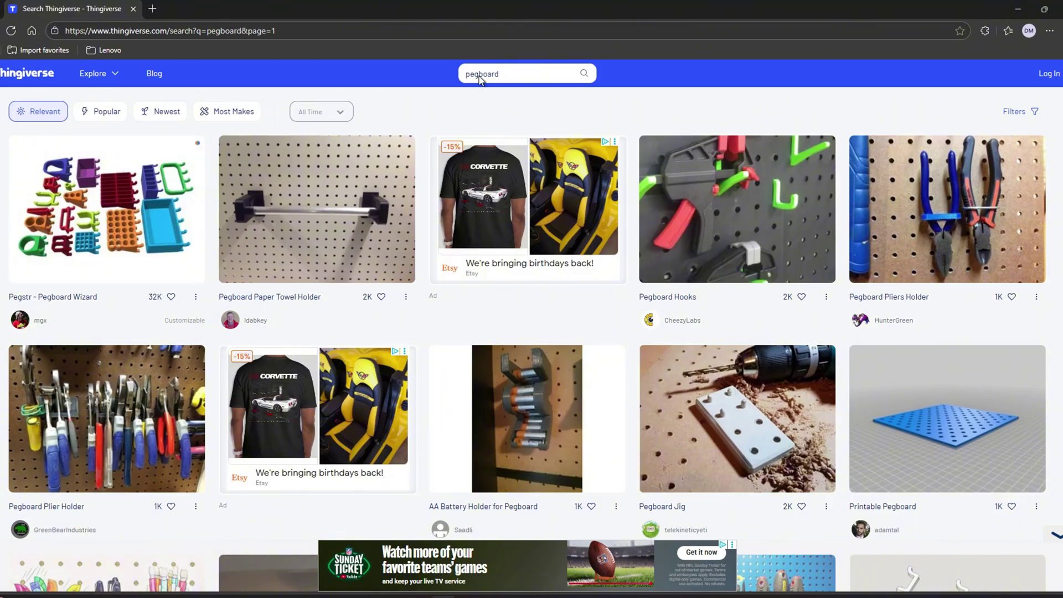
Browse the first three pages of Thingiverse results for "pegboard" to find a suitable tool holder or tray
scroll(716, 112, "down", 6)
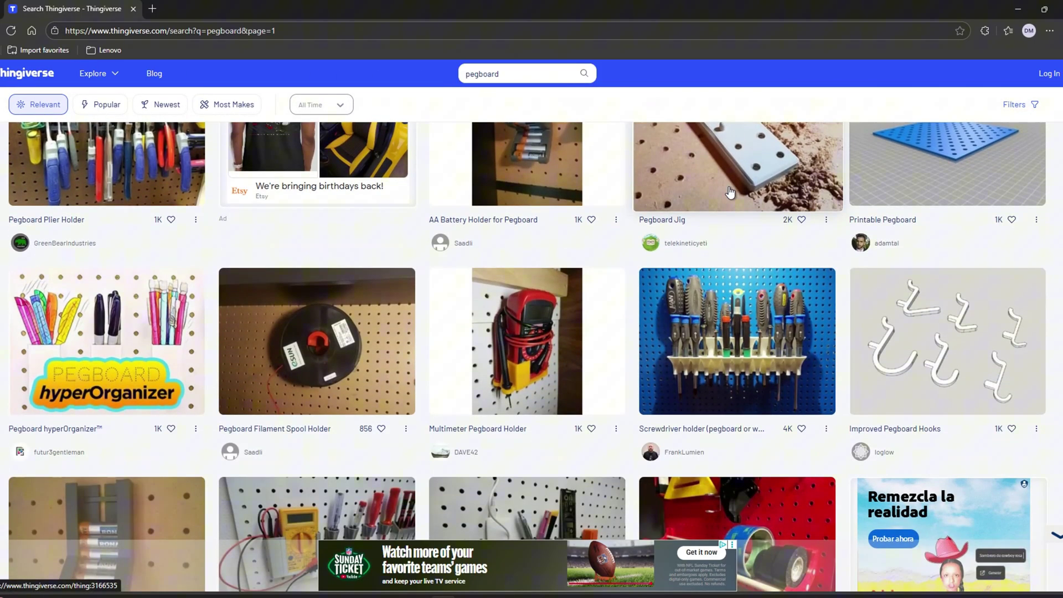
scroll(729, 192, "down", 4)
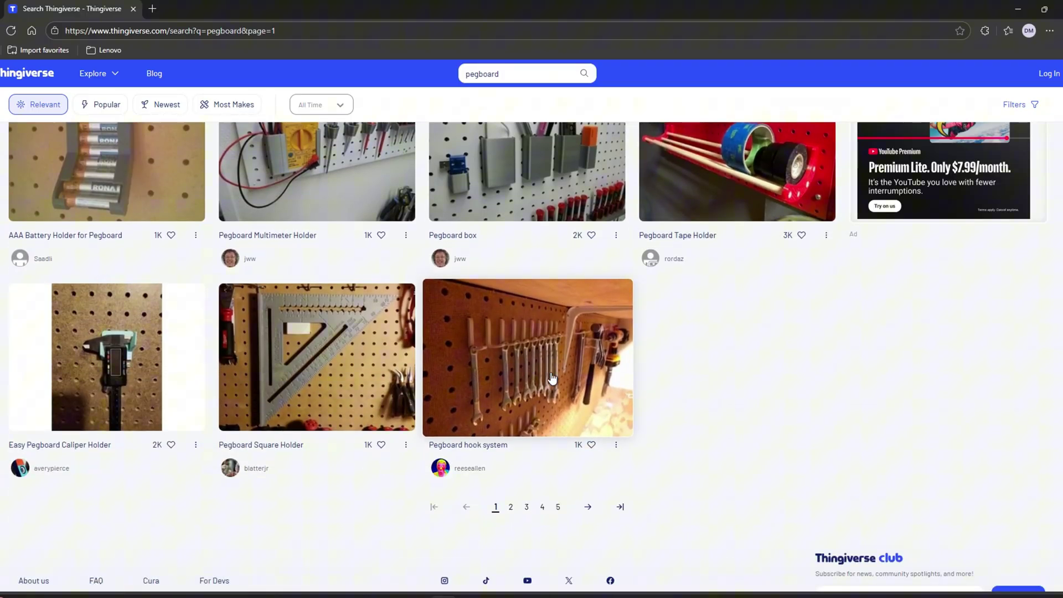
scroll(254, 329, "up", 1)
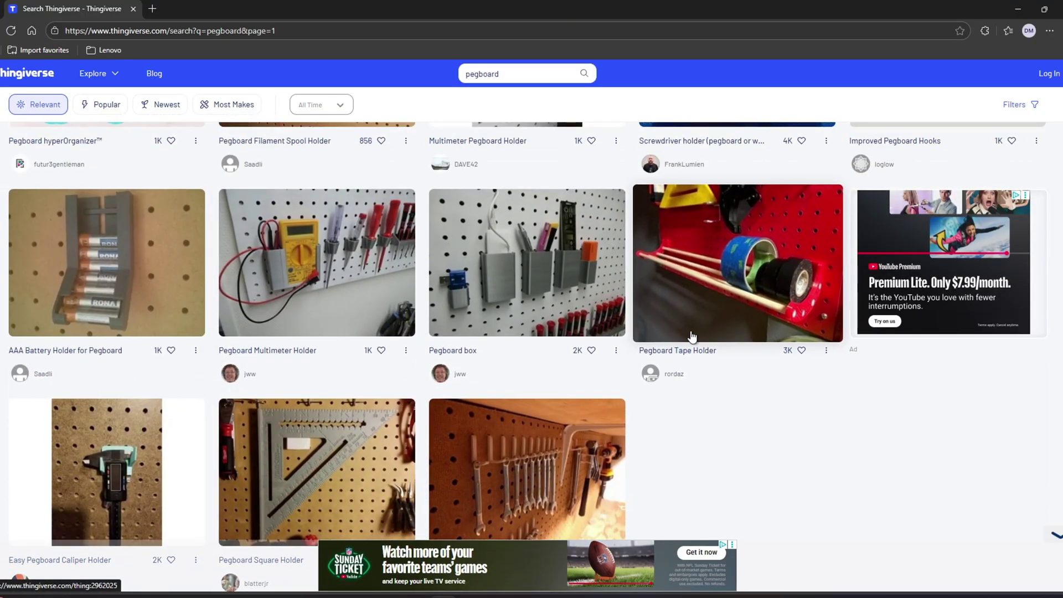
scroll(690, 334, "down", 3)
left_click(510, 429)
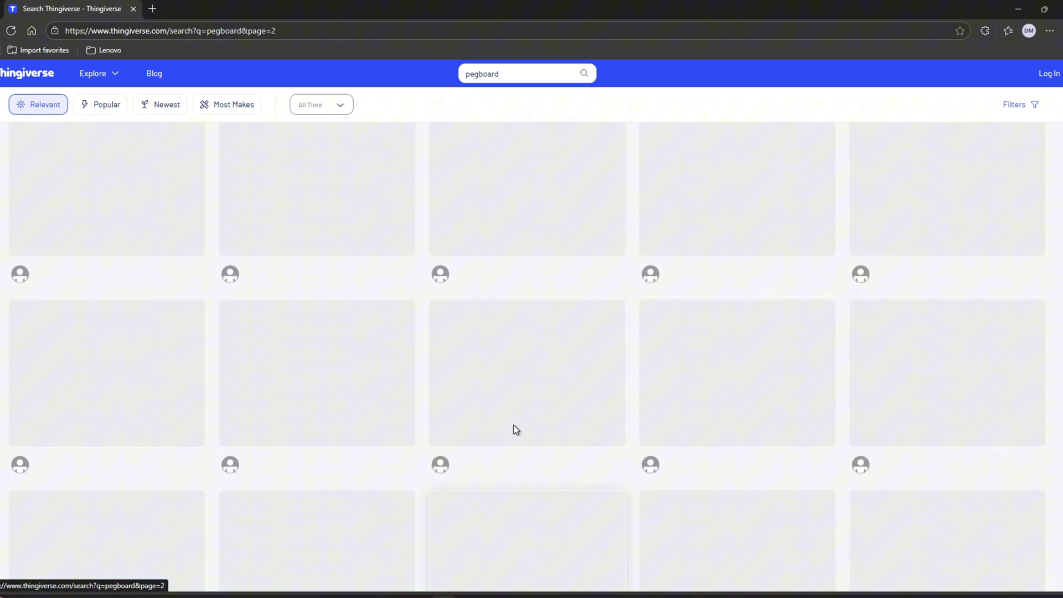
scroll(765, 302, "down", 6)
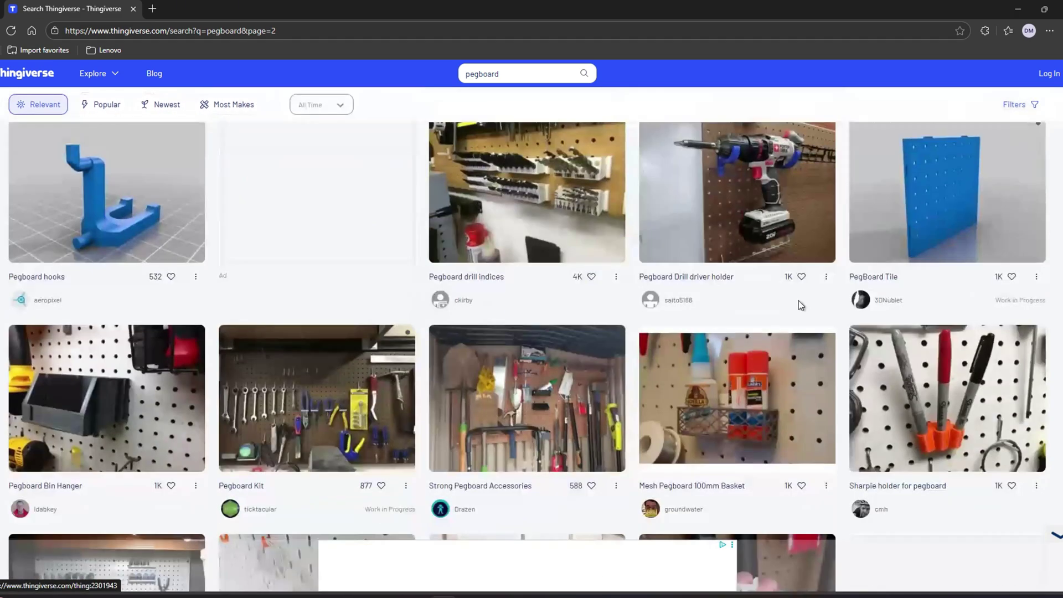
scroll(483, 339, "down", 2)
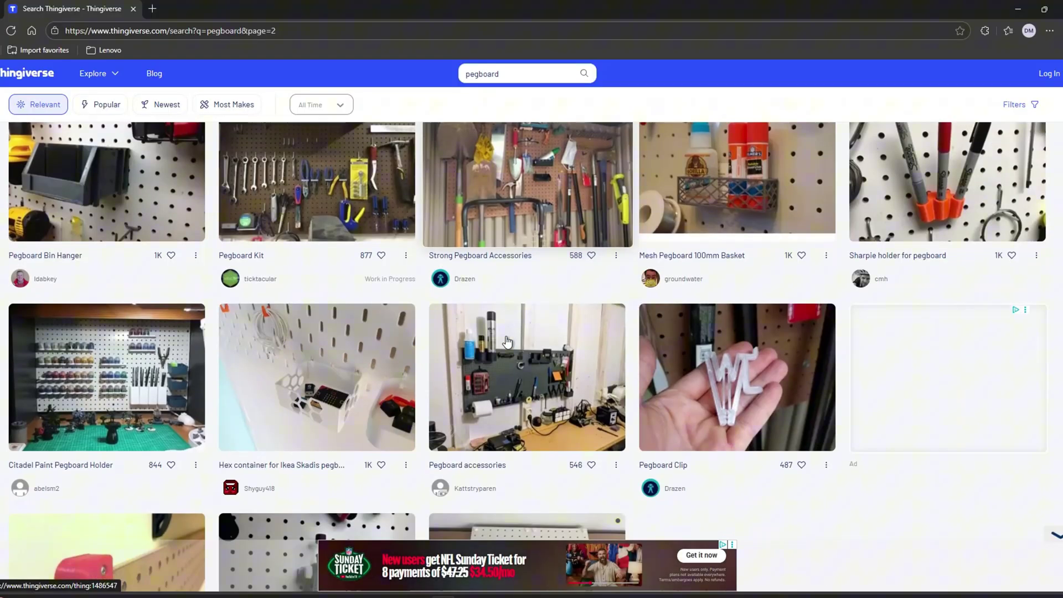
scroll(514, 343, "down", 2)
scroll(547, 346, "down", 2)
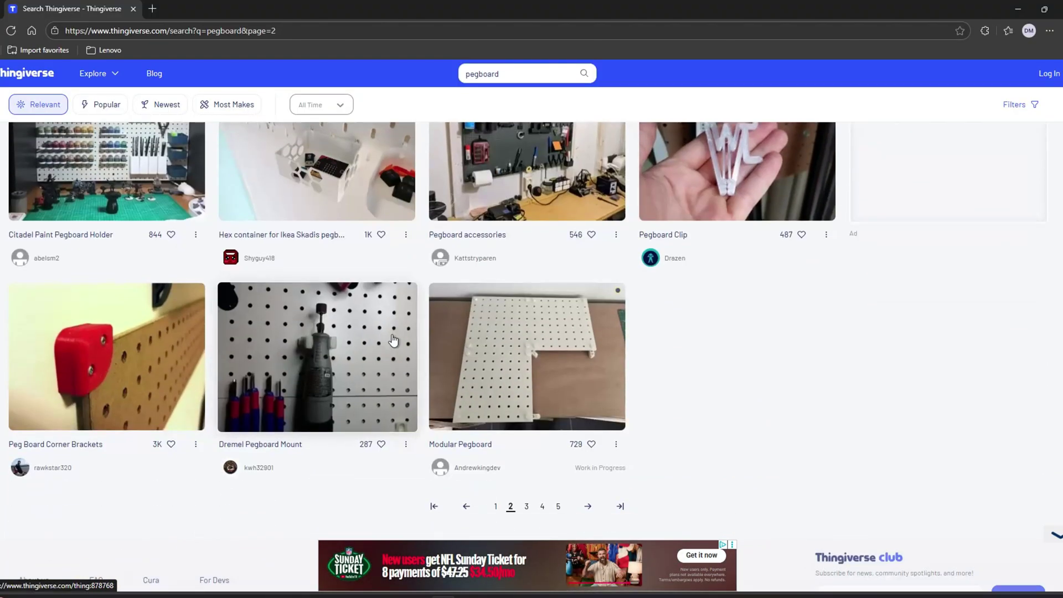
left_click(528, 506)
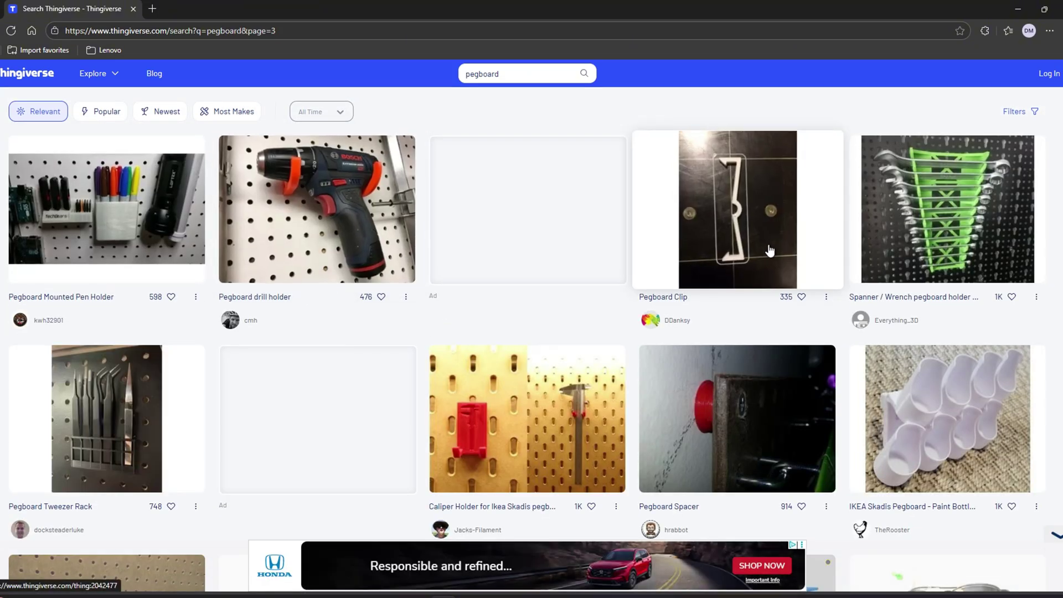
scroll(440, 214, "down", 4)
scroll(575, 421, "down", 4)
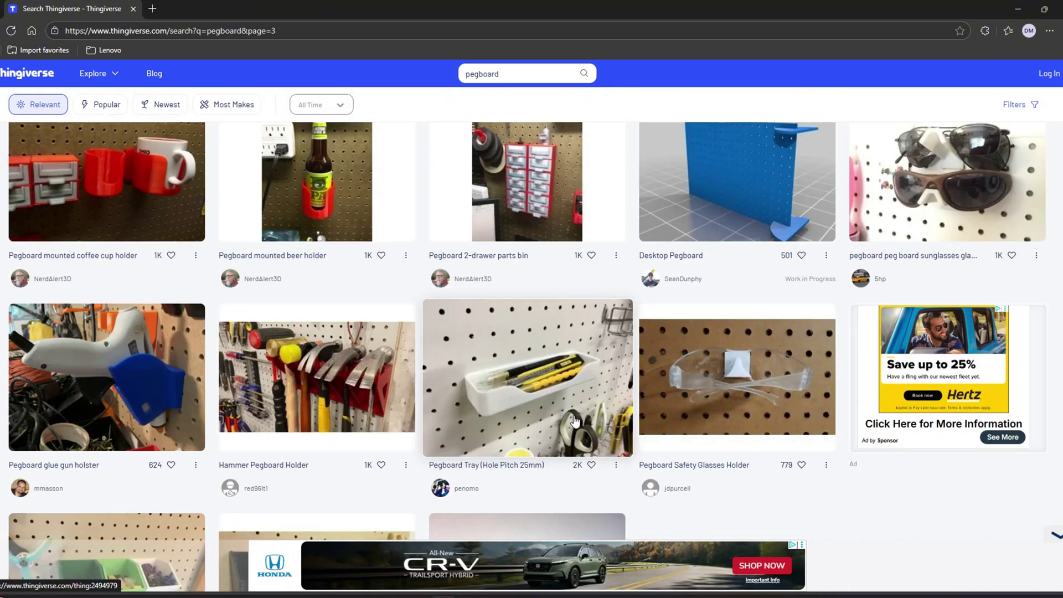
Open the Pegboard Tray (Hole Pitch 25mm) model and download all its files, closing the completion dialog
left_click(531, 425)
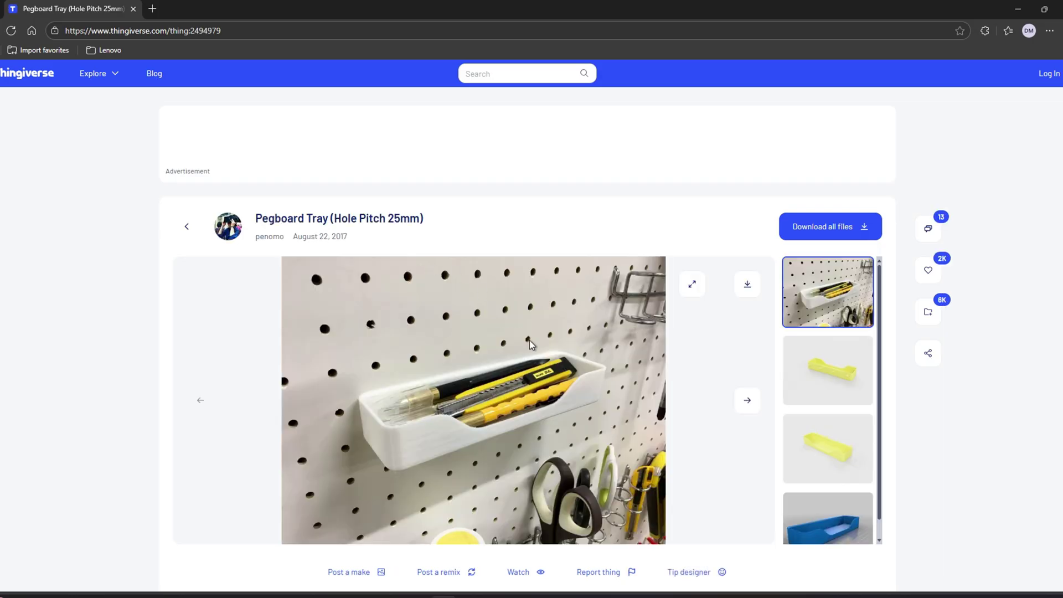
scroll(432, 300, "down", 2)
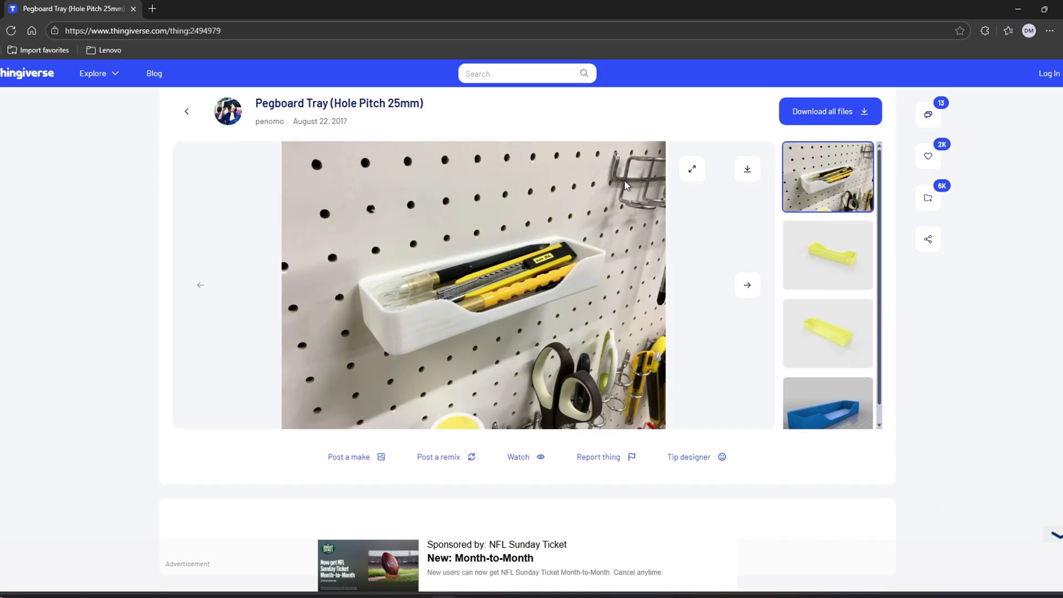
left_click(834, 115)
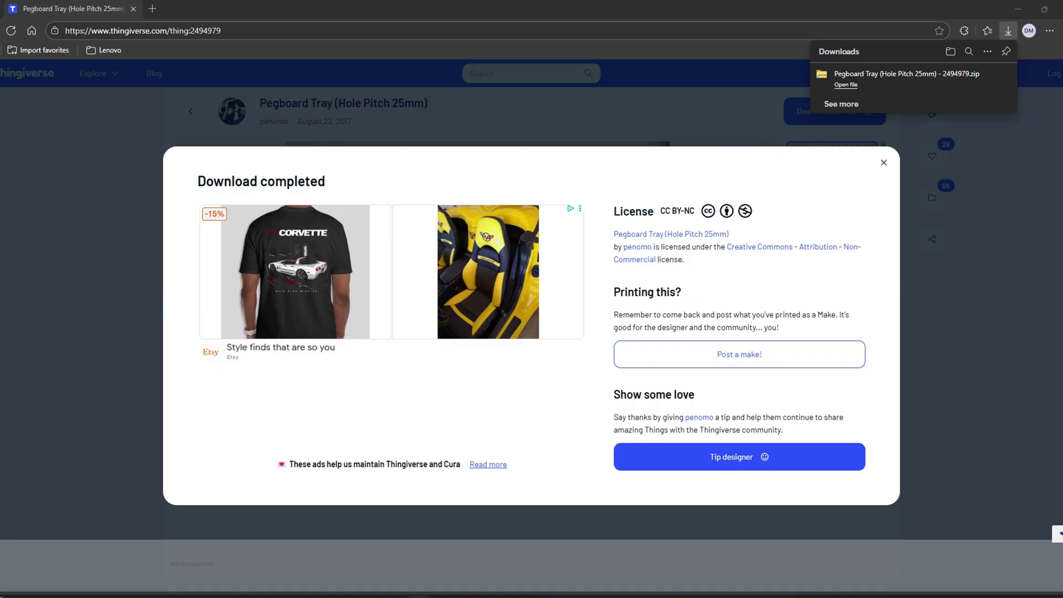
left_click(884, 162)
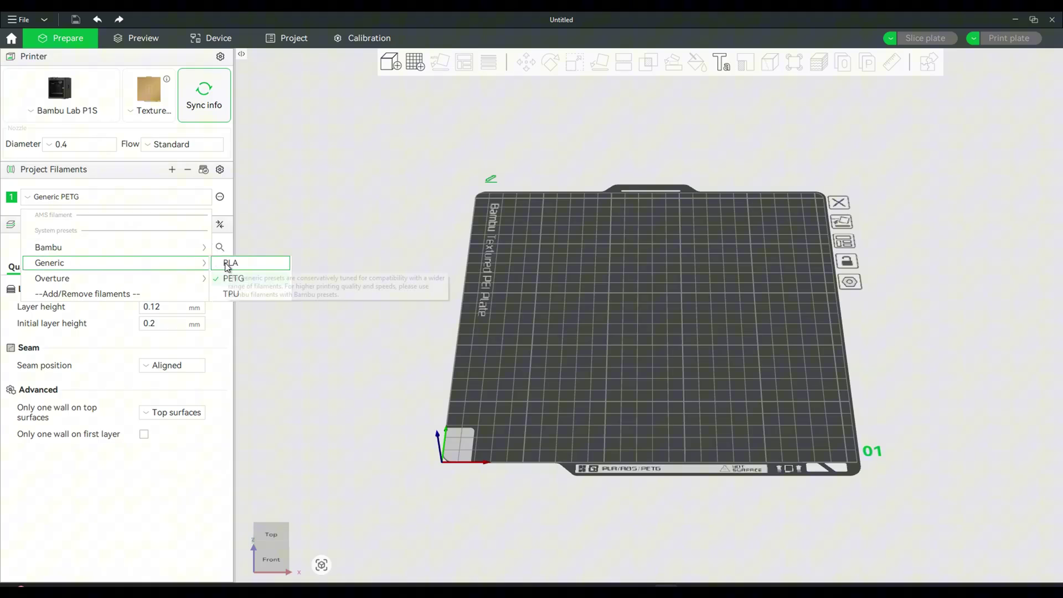
left_click(222, 263)
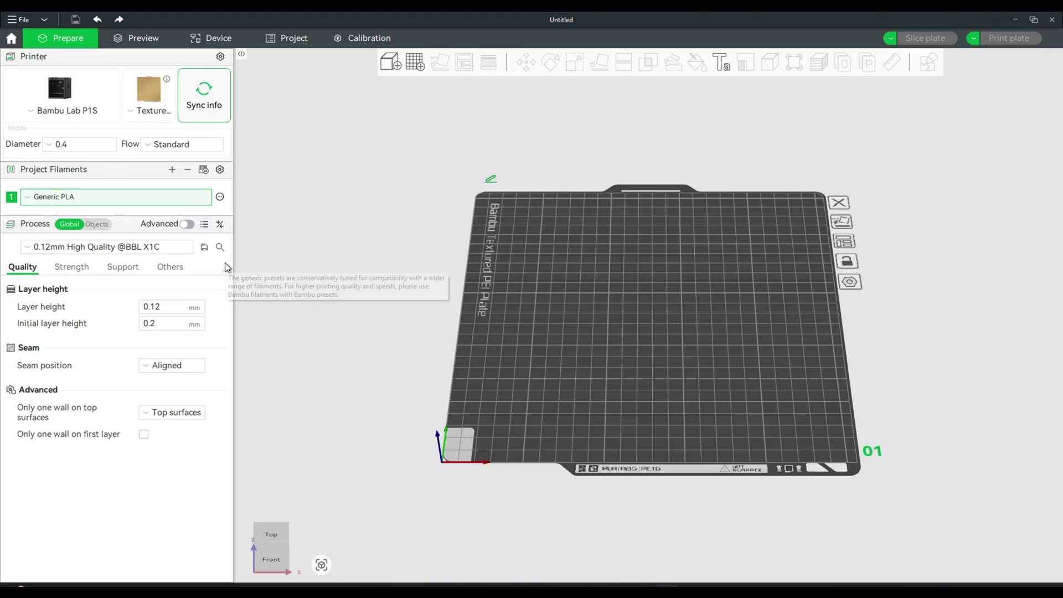
left_click(130, 253)
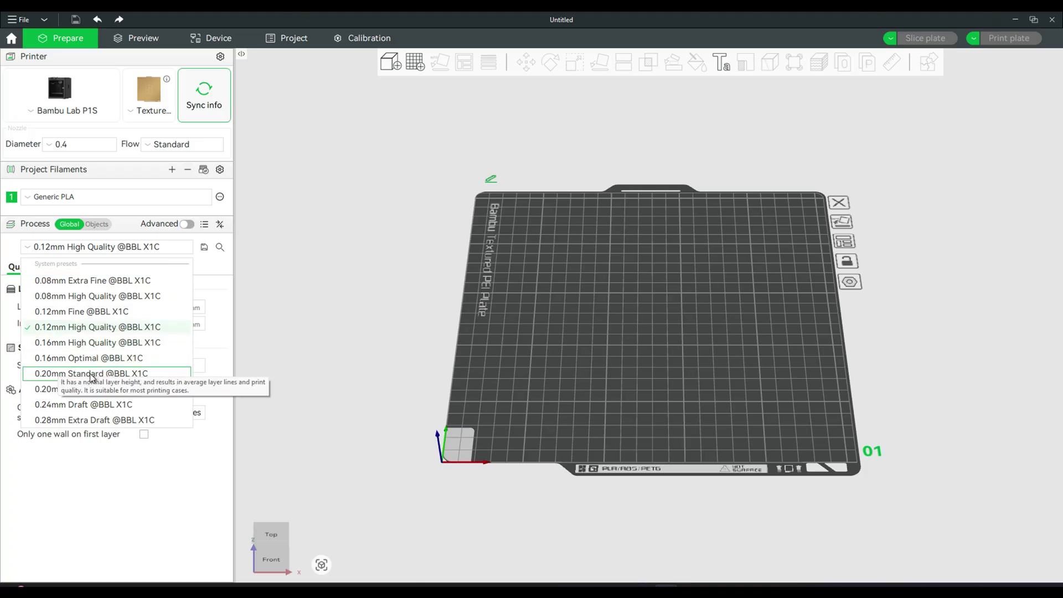
left_click(93, 375)
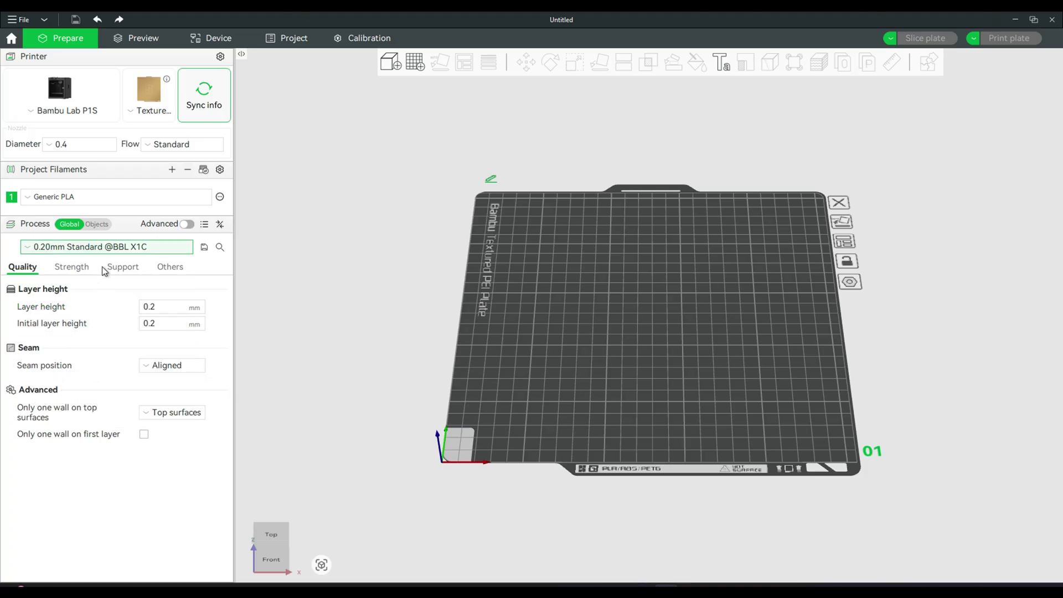
Import the model pegboard_tray_25mmpitch_rev1.step onto the build plate and inspect it from another angle
left_click(393, 65)
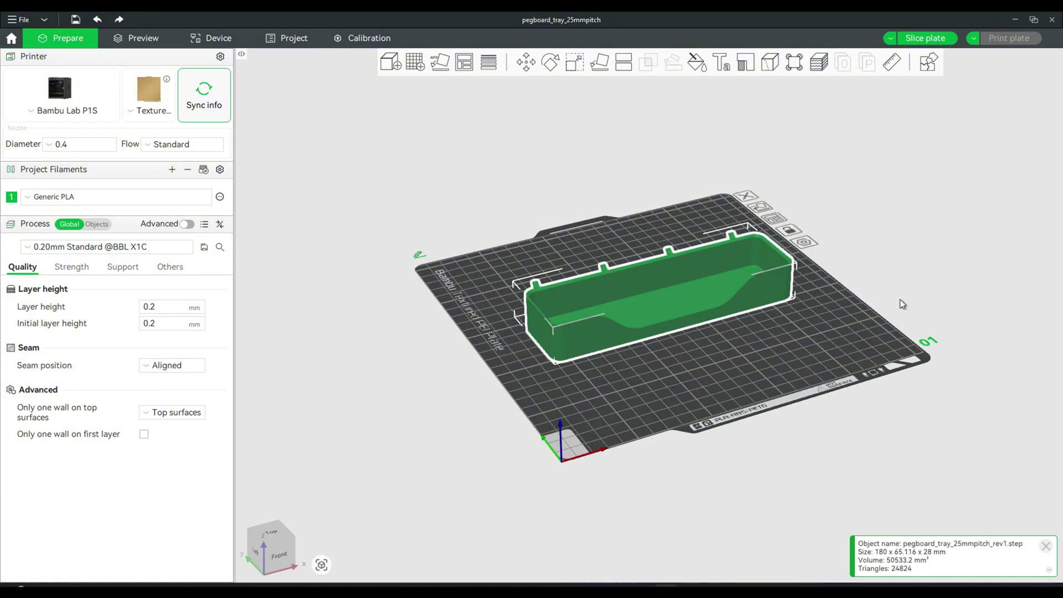
left_click_drag(899, 299, 619, 288)
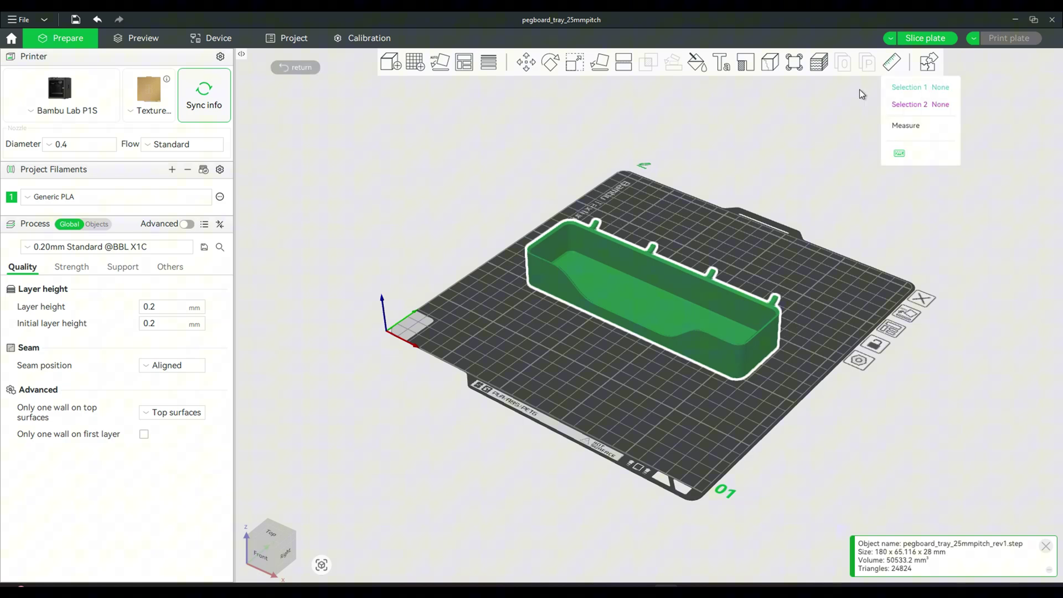
Measure the distance between the two middle pegs on the back of the pegboard tray
left_click_drag(832, 278, 742, 284)
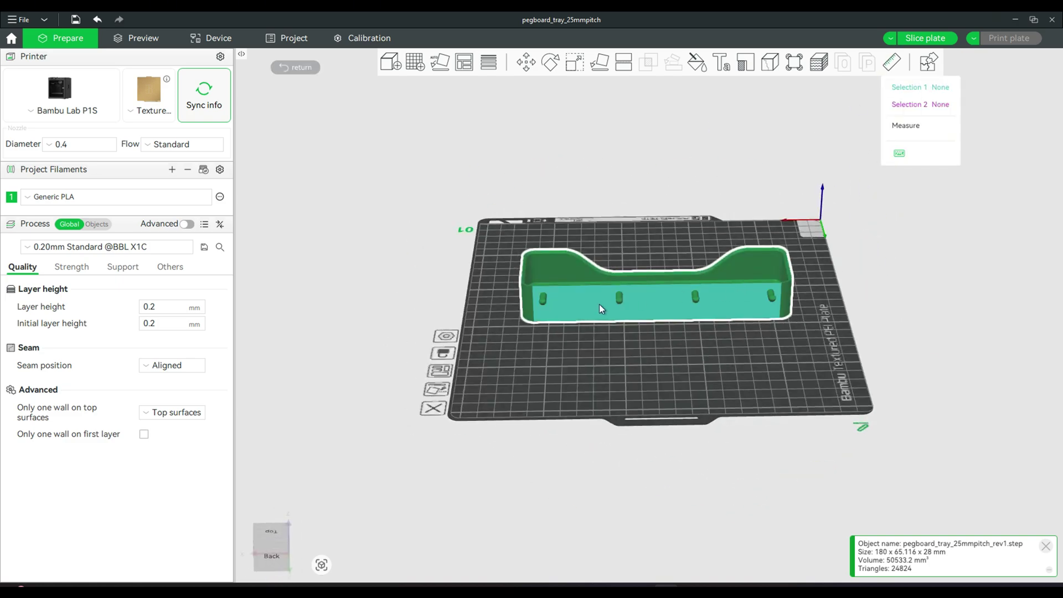
scroll(534, 293, "up", 5)
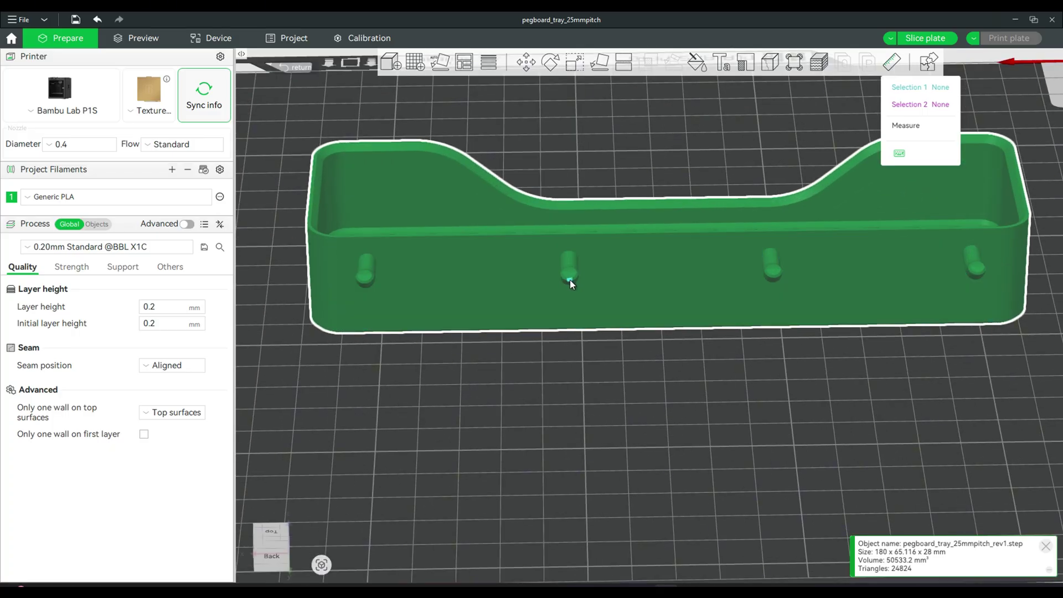
left_click(570, 280)
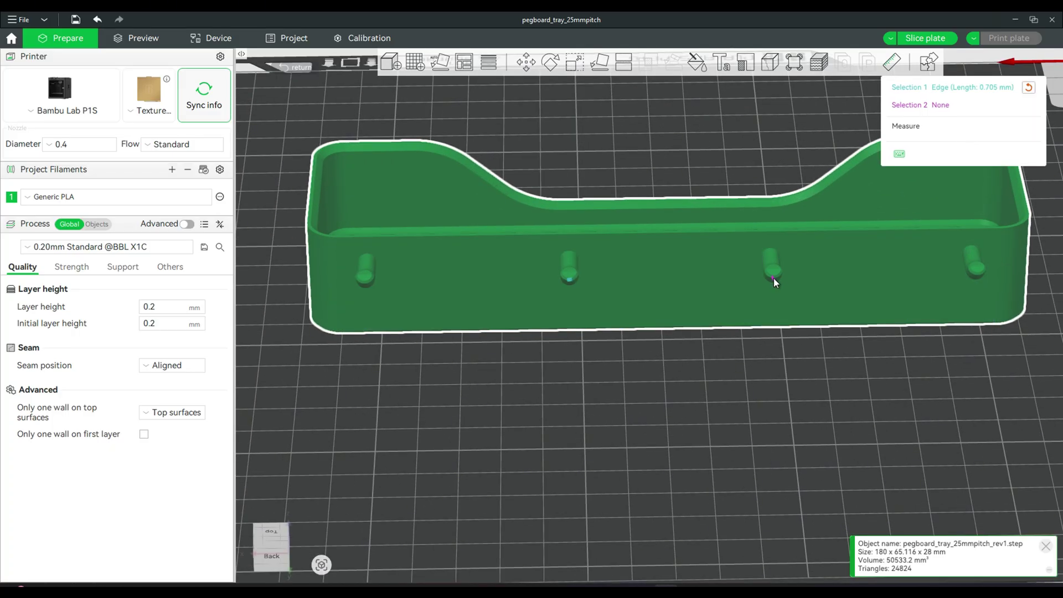
left_click(773, 278)
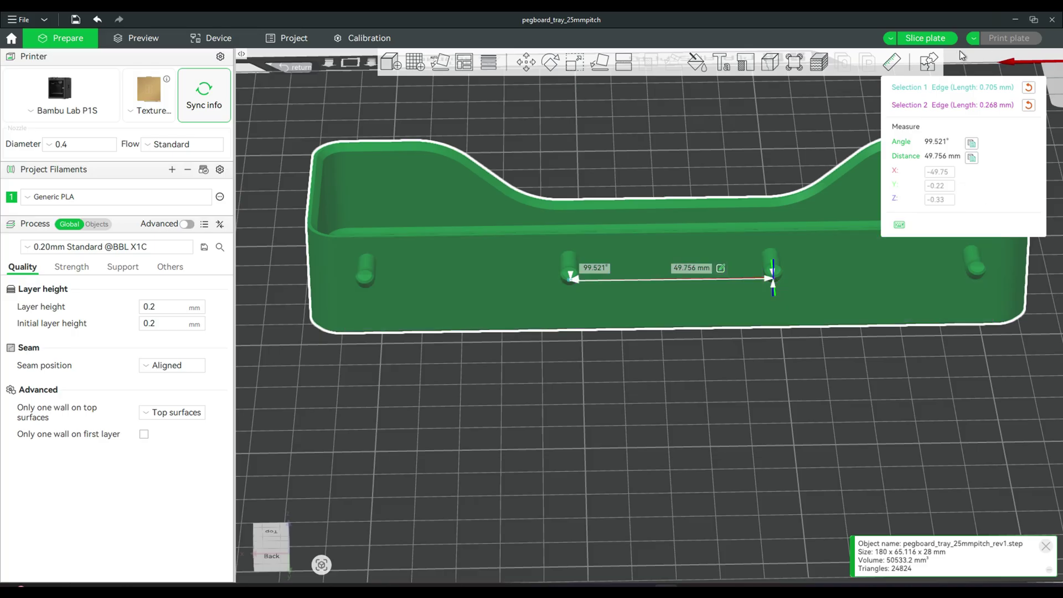
left_click(893, 63)
scroll(693, 334, "down", 5)
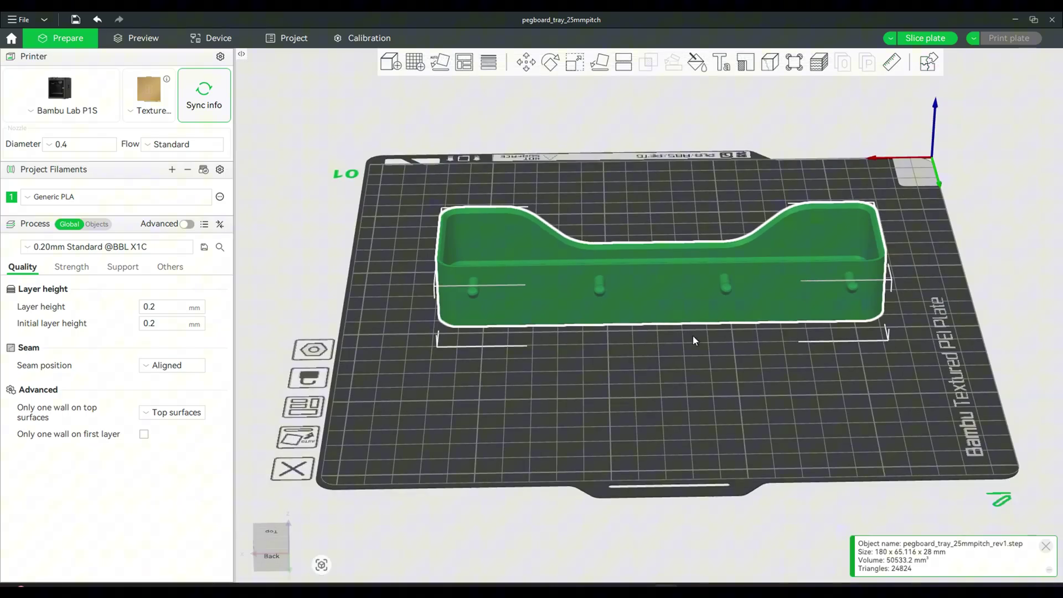
Review the strength, support and other process settings, and enable support for the tray
left_click_drag(598, 381, 684, 387)
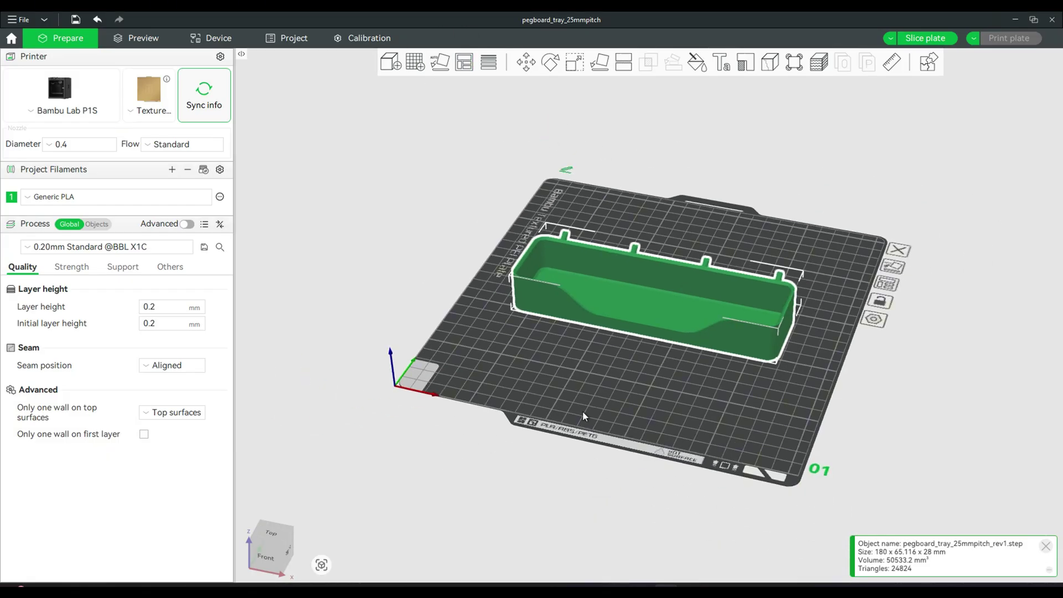
left_click(70, 267)
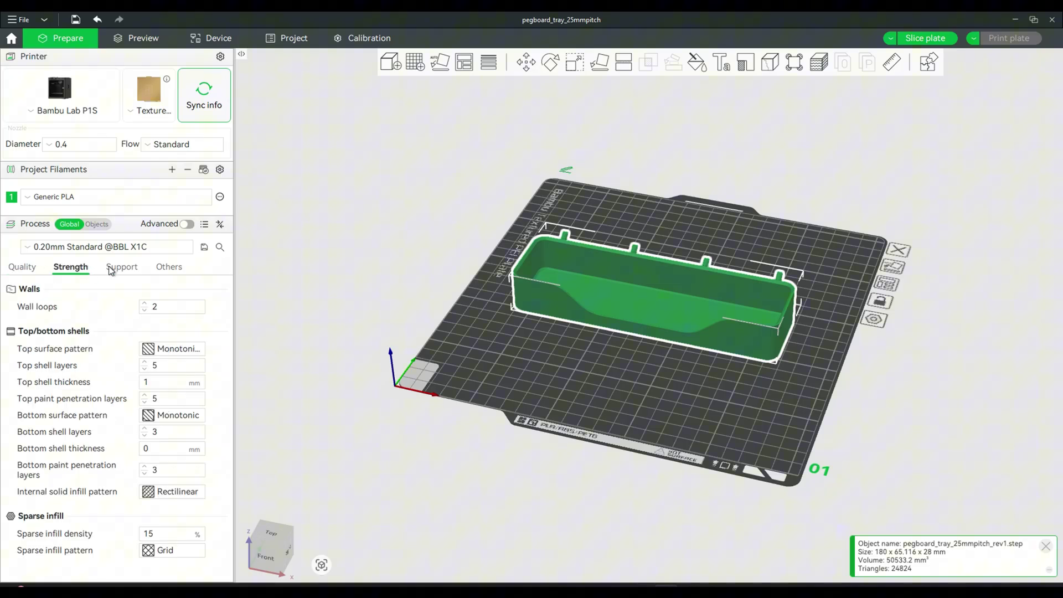
left_click(119, 268)
left_click(161, 268)
left_click(72, 268)
left_click(118, 269)
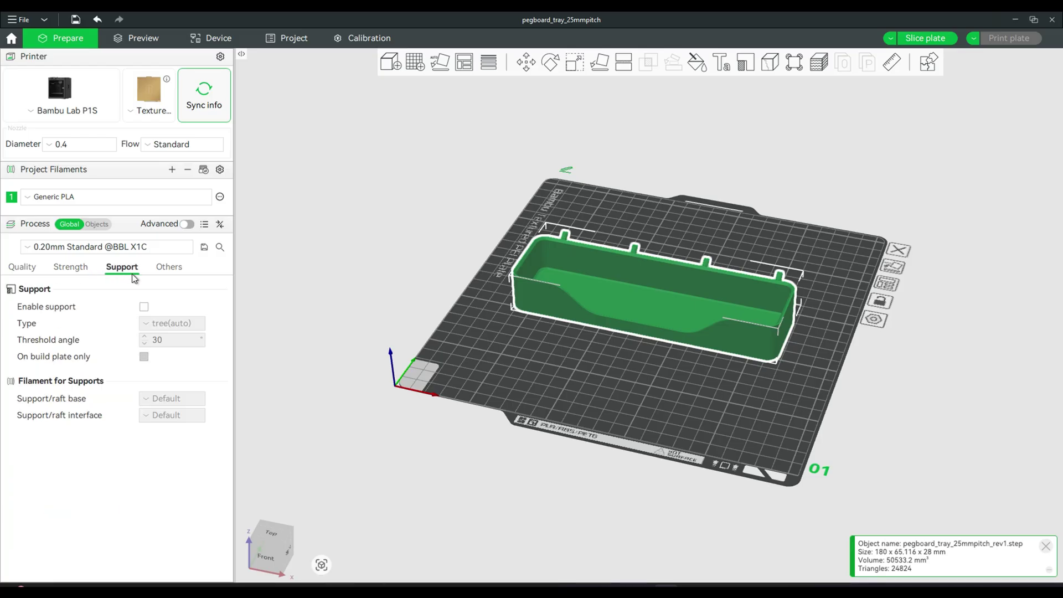
left_click(144, 306)
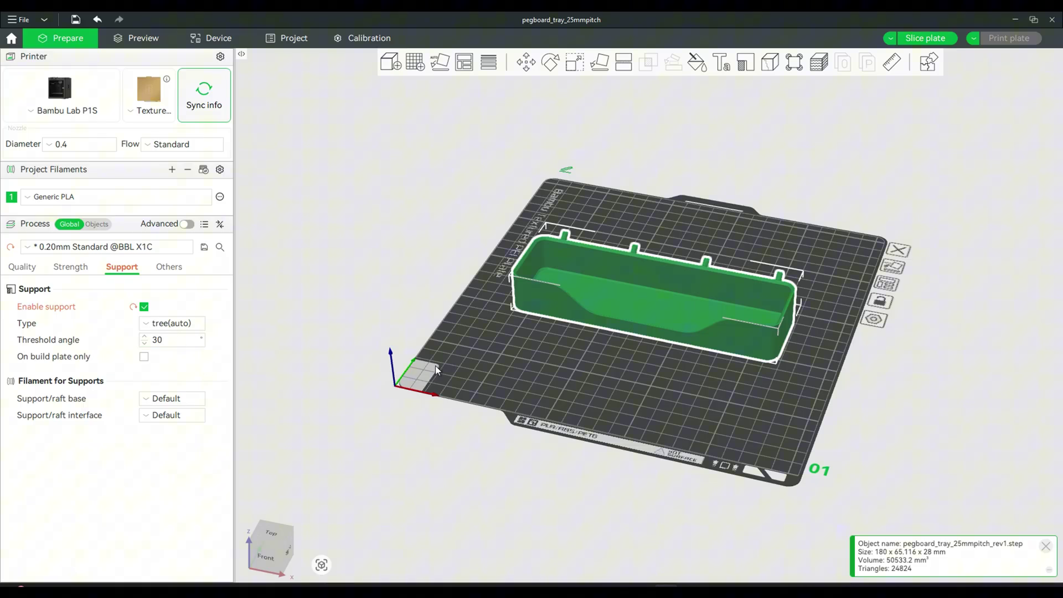
Examine the overhanging pegs on the tray's back from a low side angle
left_click_drag(734, 383, 695, 355)
scroll(599, 282, "up", 5)
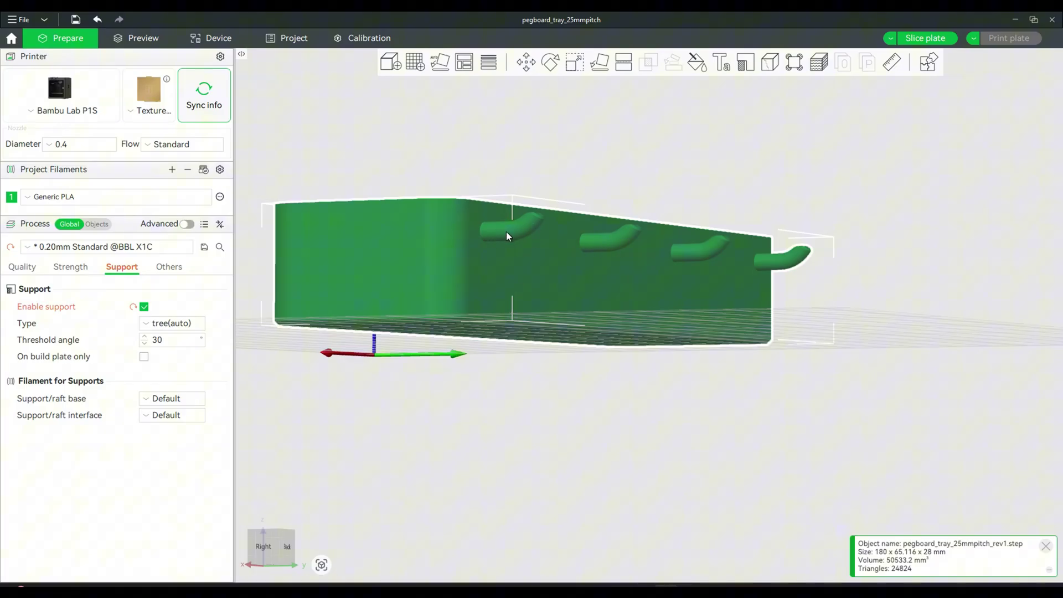
key("Right")
key("Right")
key("Right")
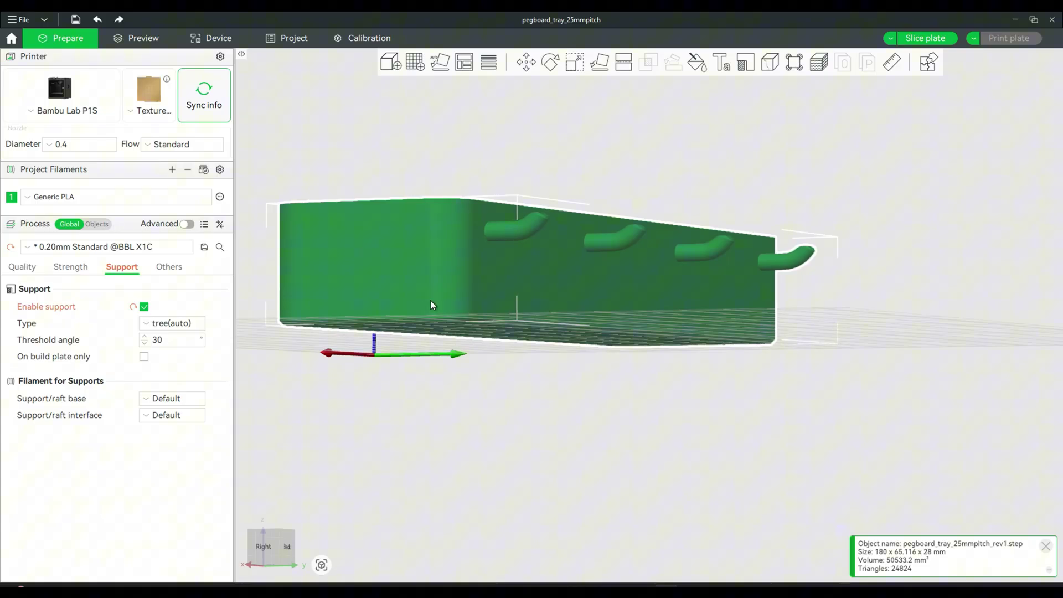
Review the bed adhesion, prime tower and special mode settings, and slice the plate
left_click(166, 268)
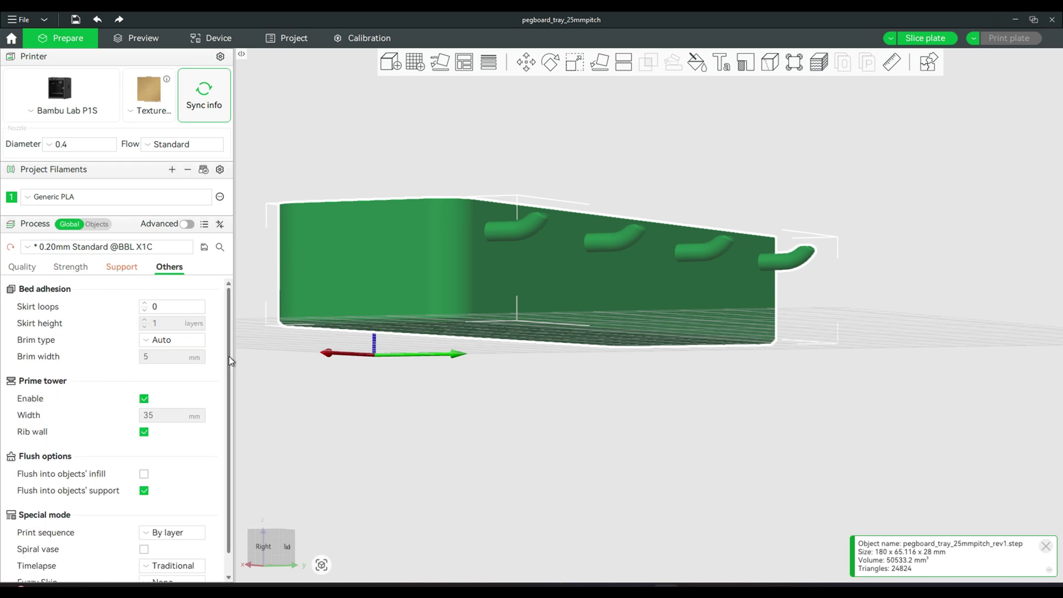
left_click_drag(497, 308, 602, 424)
key("0")
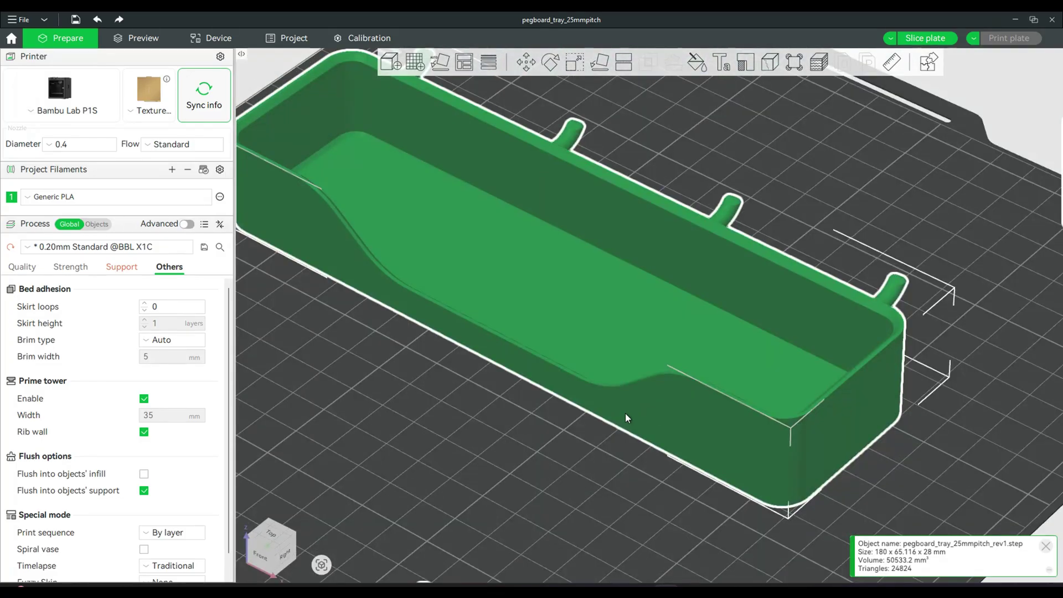
scroll(625, 413, "down", 2)
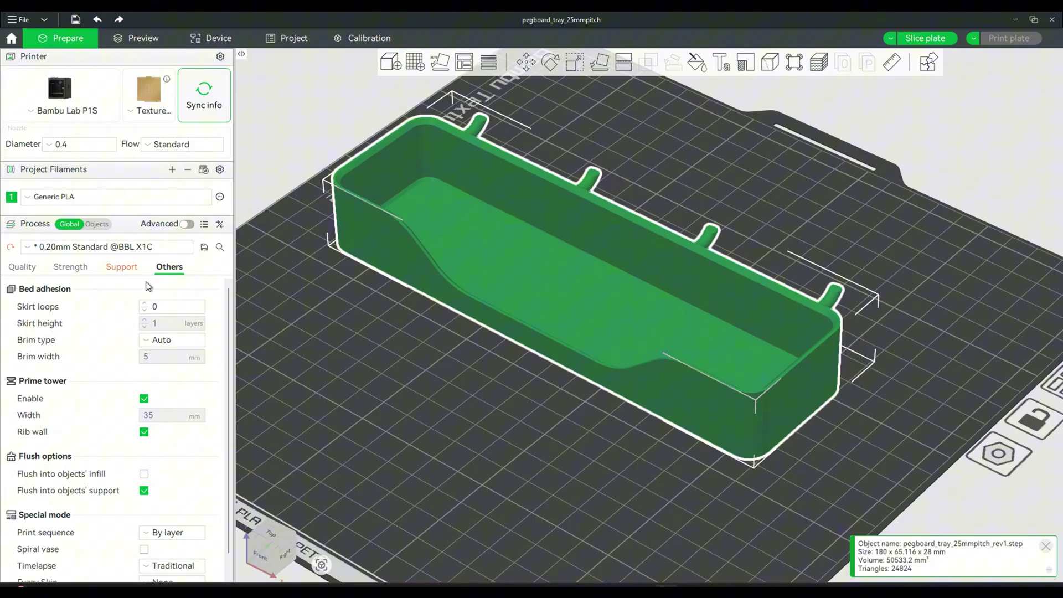
key("ctrl+r")
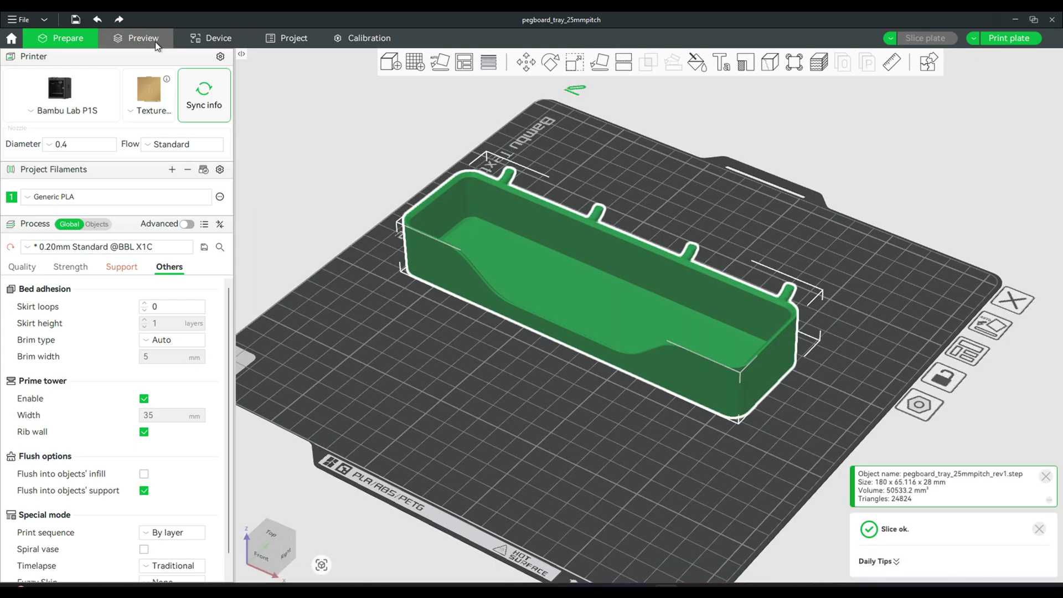
Examine the tree supports beneath the pegs in the sliced preview from both sides and above
left_click_drag(856, 356, 599, 329)
scroll(615, 327, "up", 10)
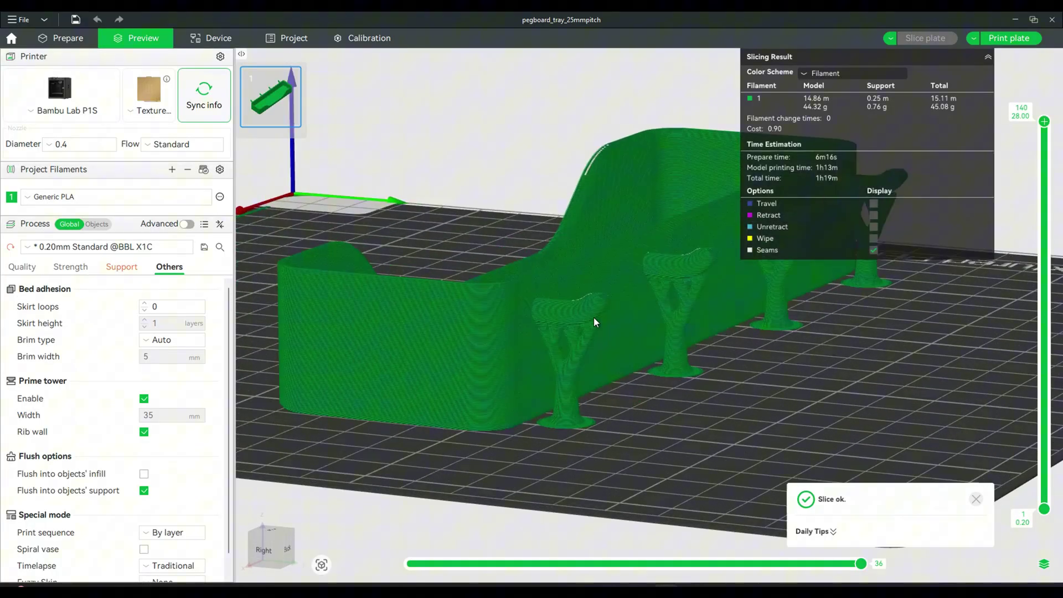
scroll(532, 435, "up", 2)
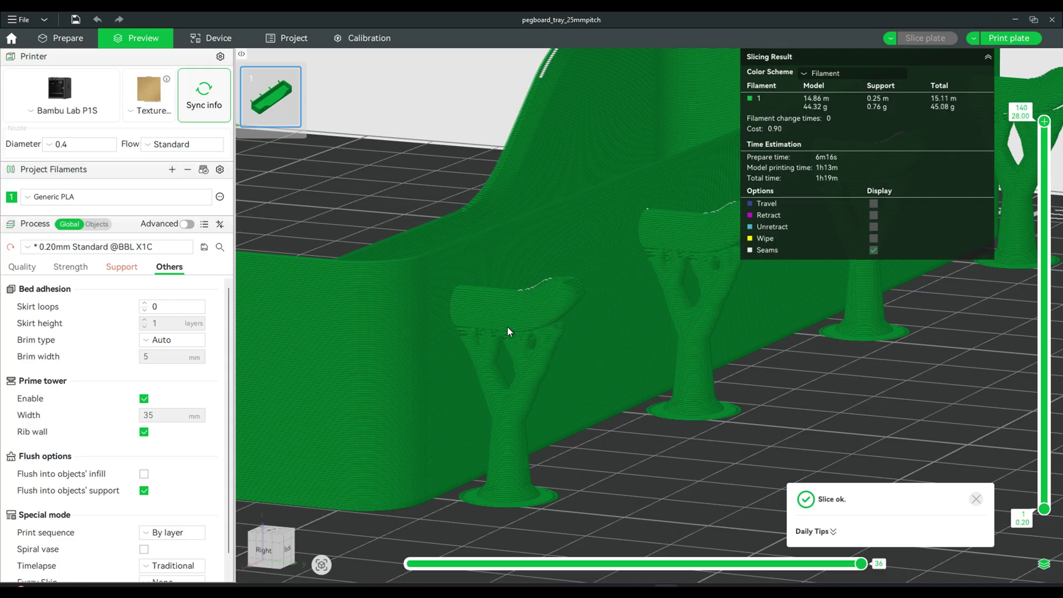
left_click_drag(587, 326, 490, 272)
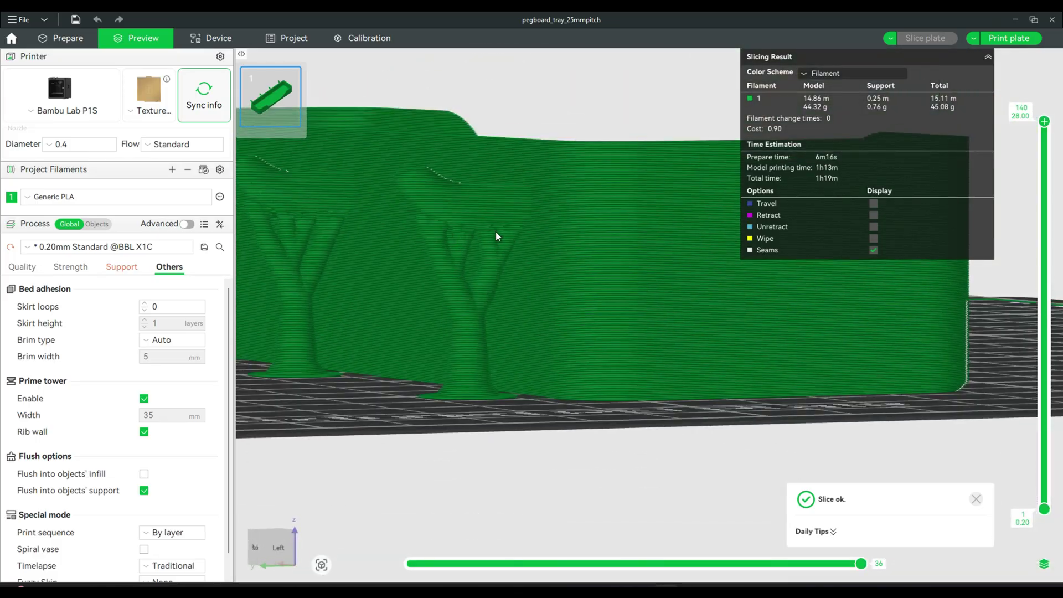
left_click_drag(415, 254, 656, 332)
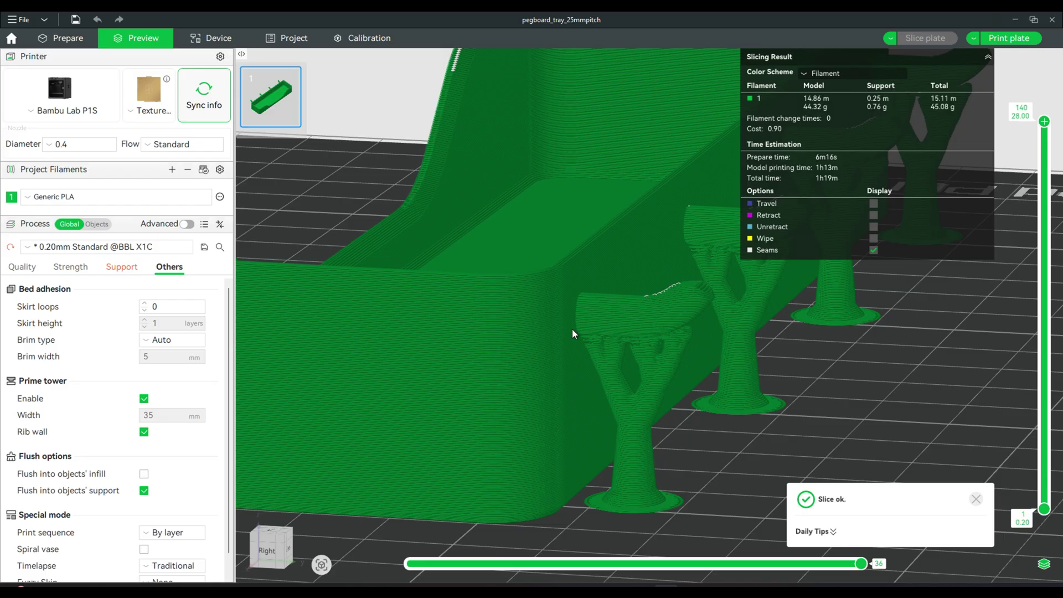
scroll(683, 329, "down", 5)
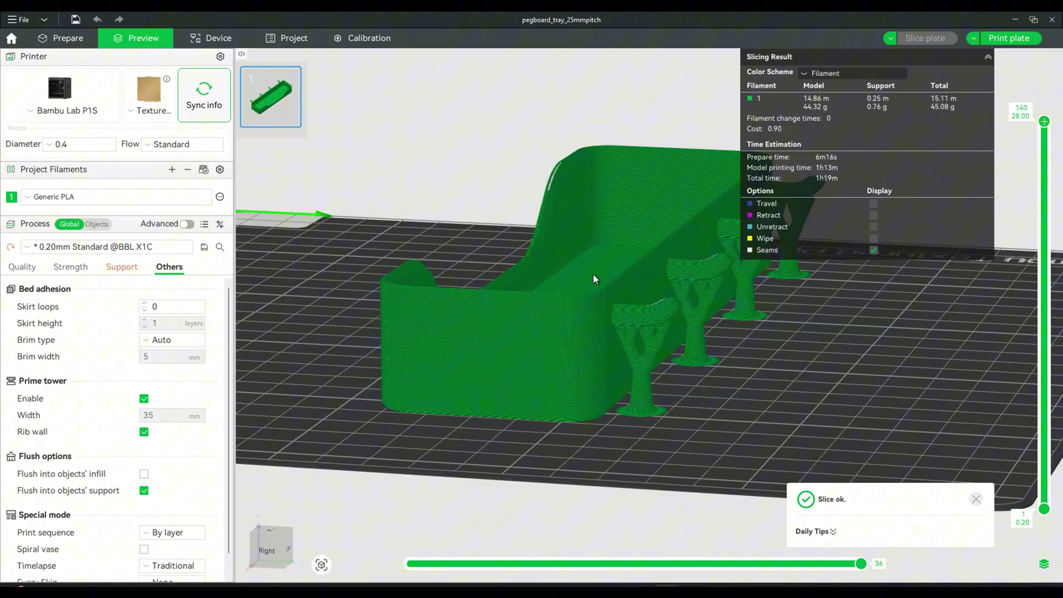
left_click_drag(583, 290, 584, 351)
scroll(680, 344, "up", 5)
scroll(662, 363, "down", 5)
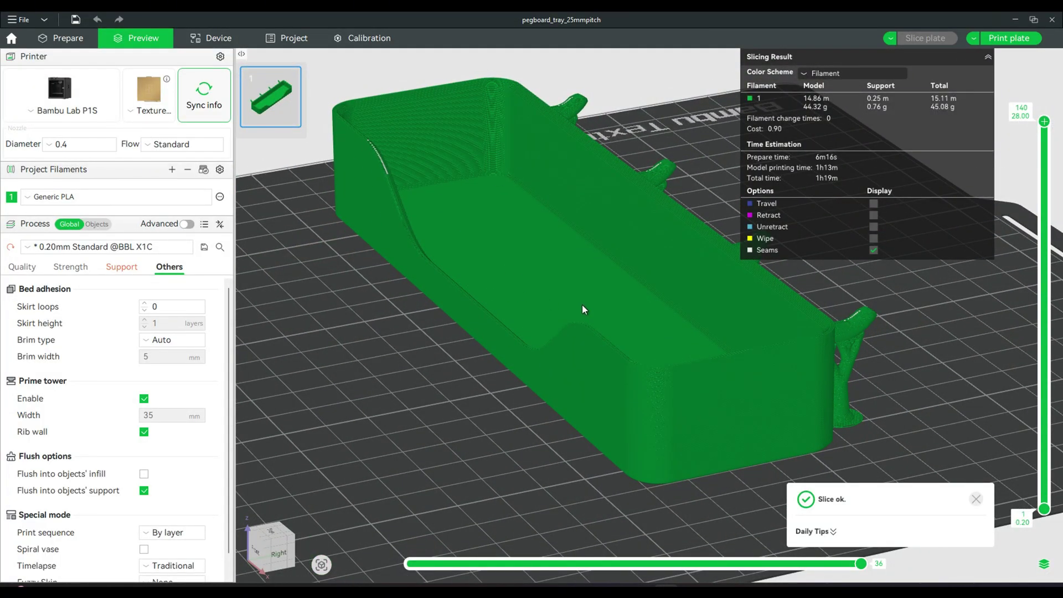
Send the tray print job to the P1S printer with the external spool (Ext) as PLA filament and timelapse on
left_click(1028, 39)
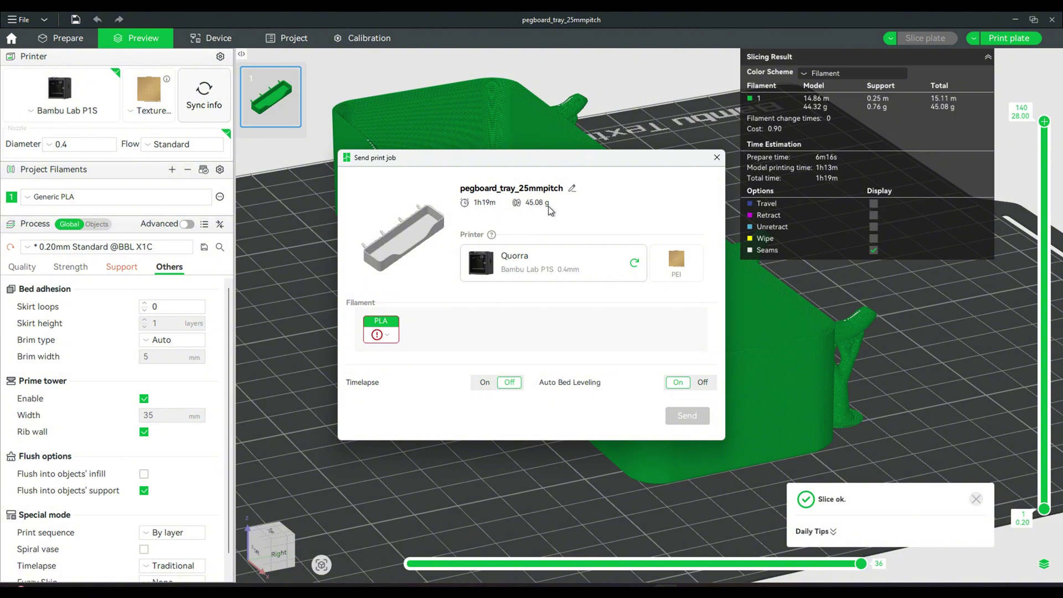
left_click(394, 339)
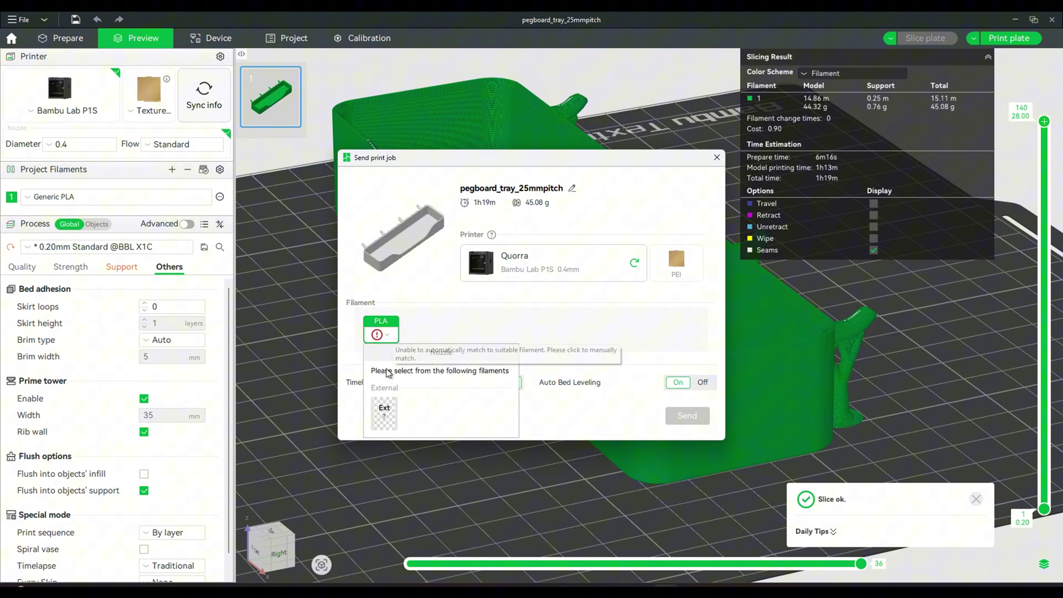
left_click(383, 419)
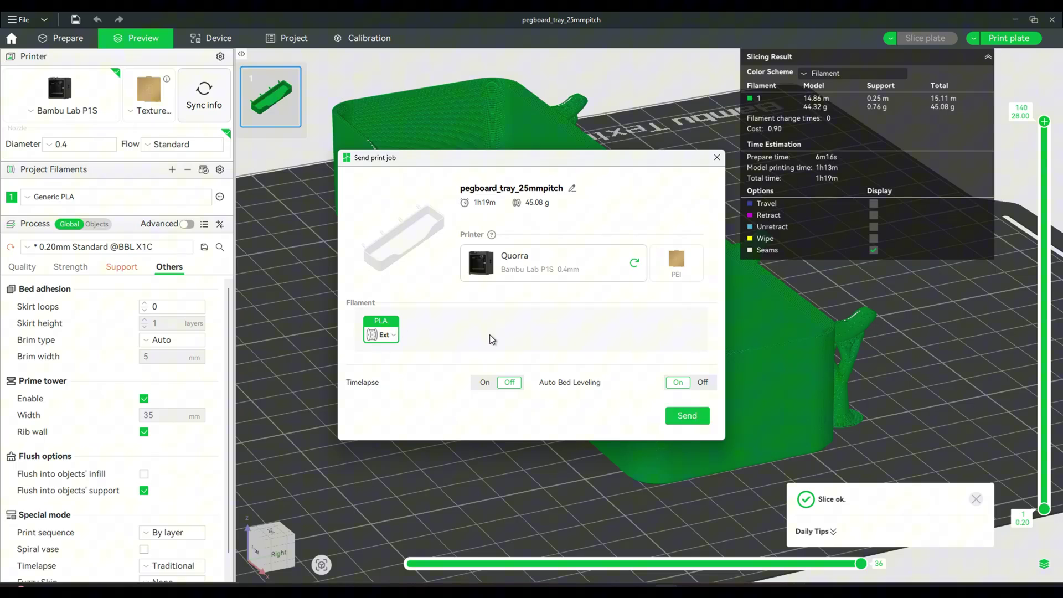
left_click(484, 383)
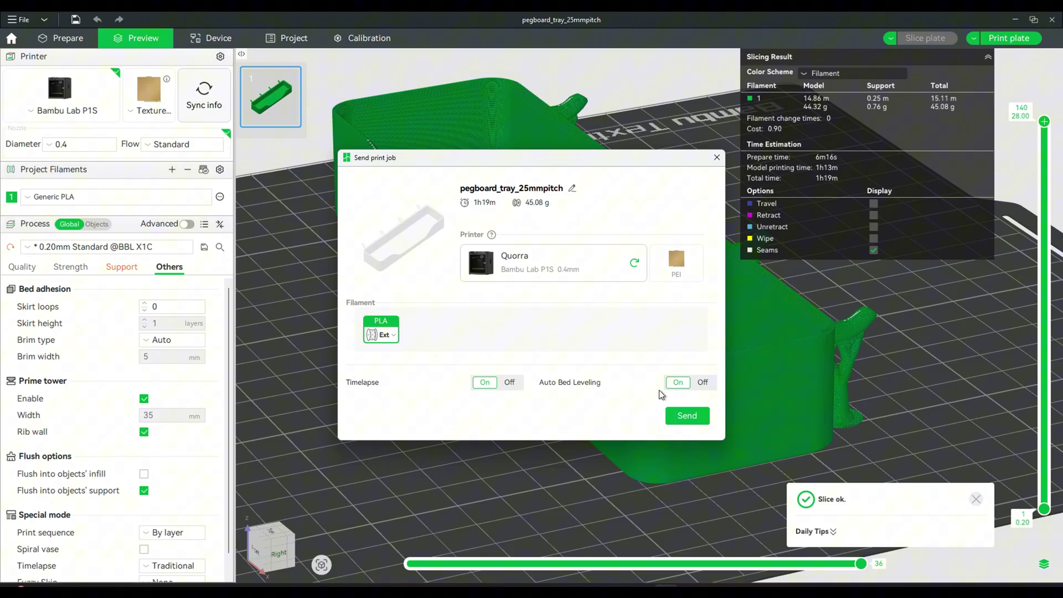
mouse_move(588, 388)
left_click(687, 417)
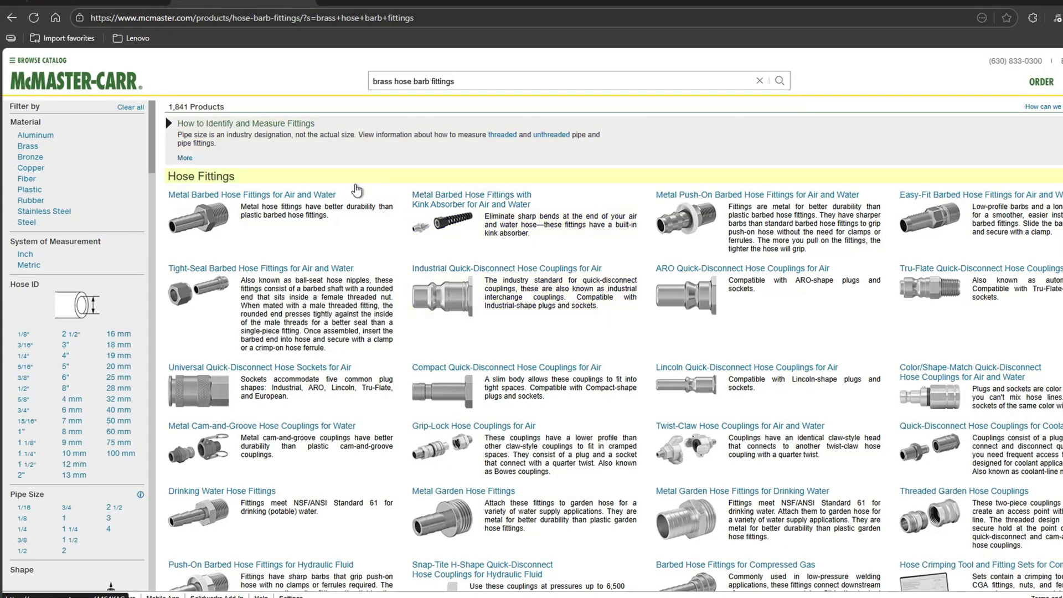
On McMaster-Carr, open Metal Barbed Hose Fittings for Air and Water, limit the thread type to NPT, and expand part 5346K118
left_click(302, 201)
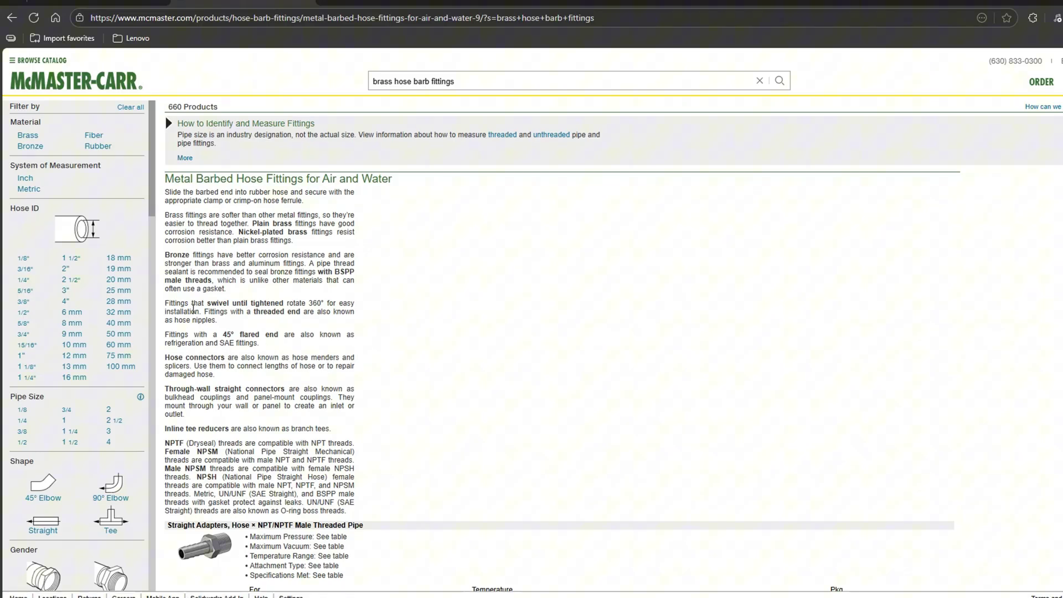
scroll(195, 303, "down", 5)
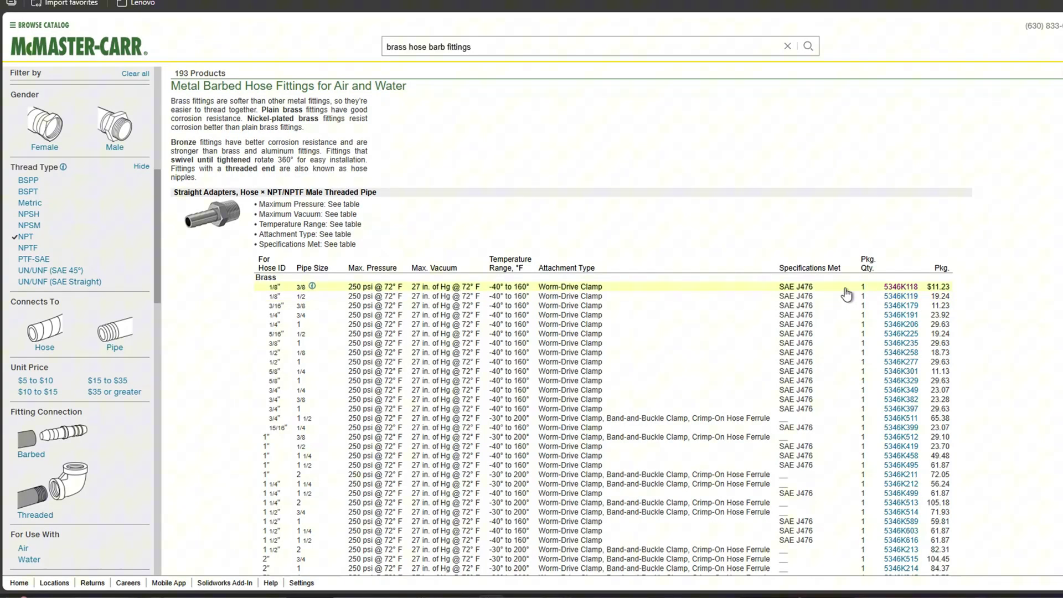
left_click(897, 287)
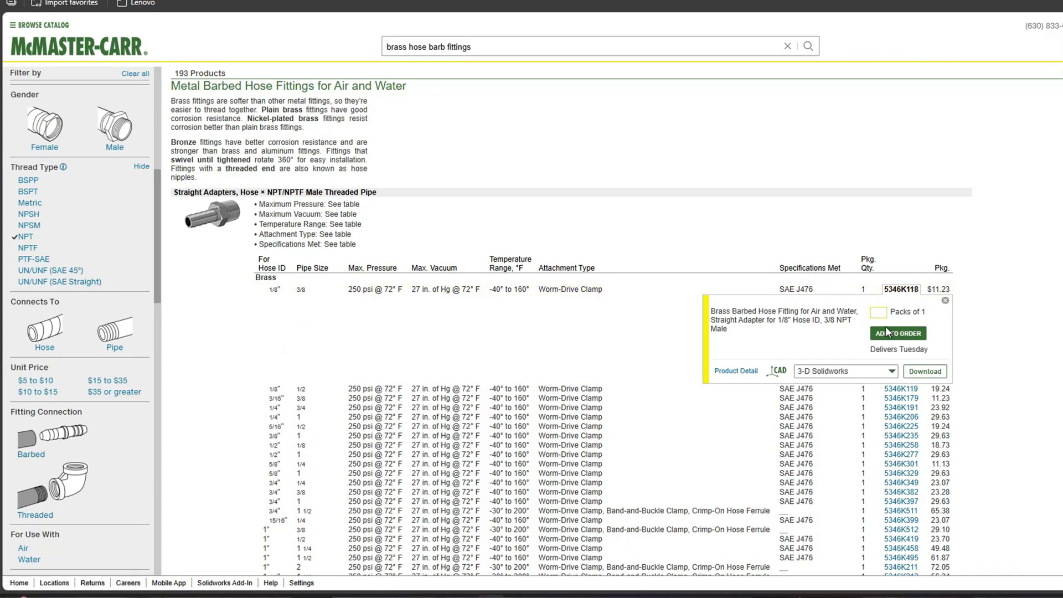
Look through the CAD file formats offered for part 5346K118, leaving 3-D Solidworks selected
left_click(883, 371)
scroll(843, 387, "down", 2)
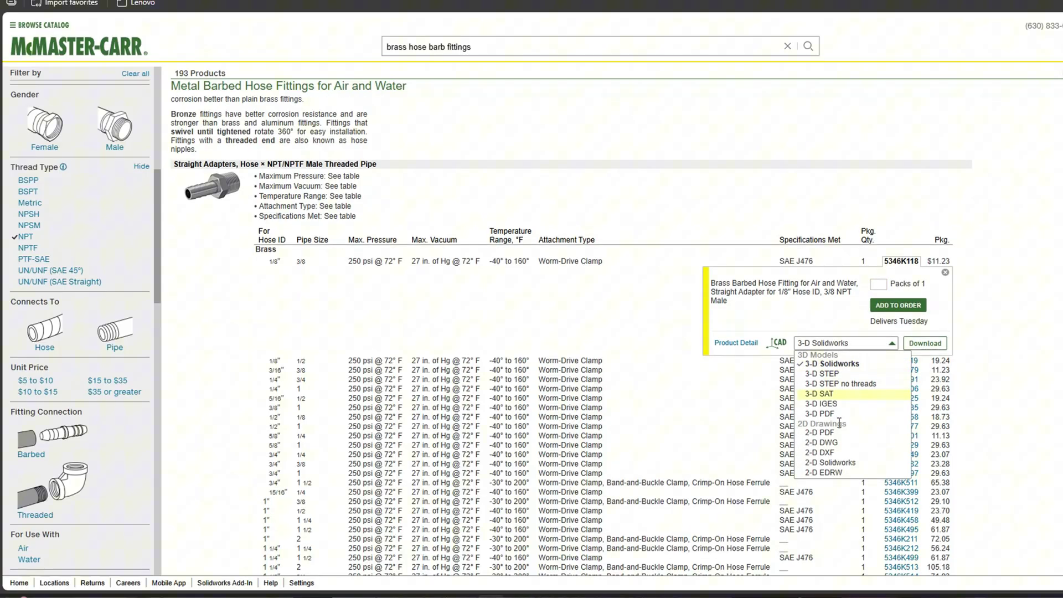
left_click(858, 308)
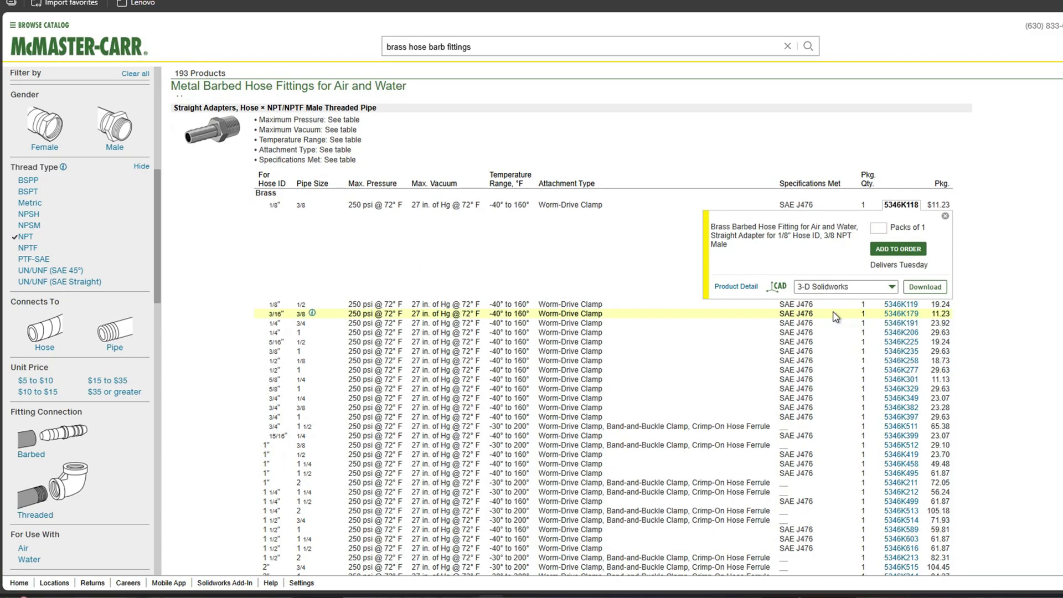